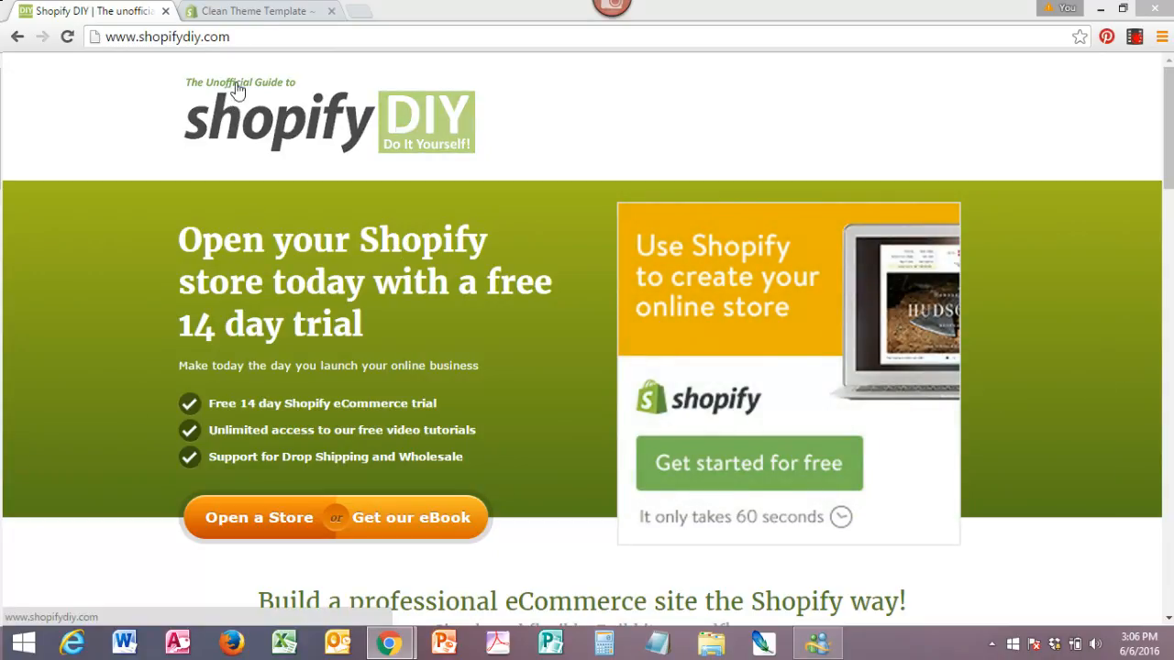
# Open the store admin's general settings and review the store details, store address, and standards and formats.
pyautogui.click(271, 13)
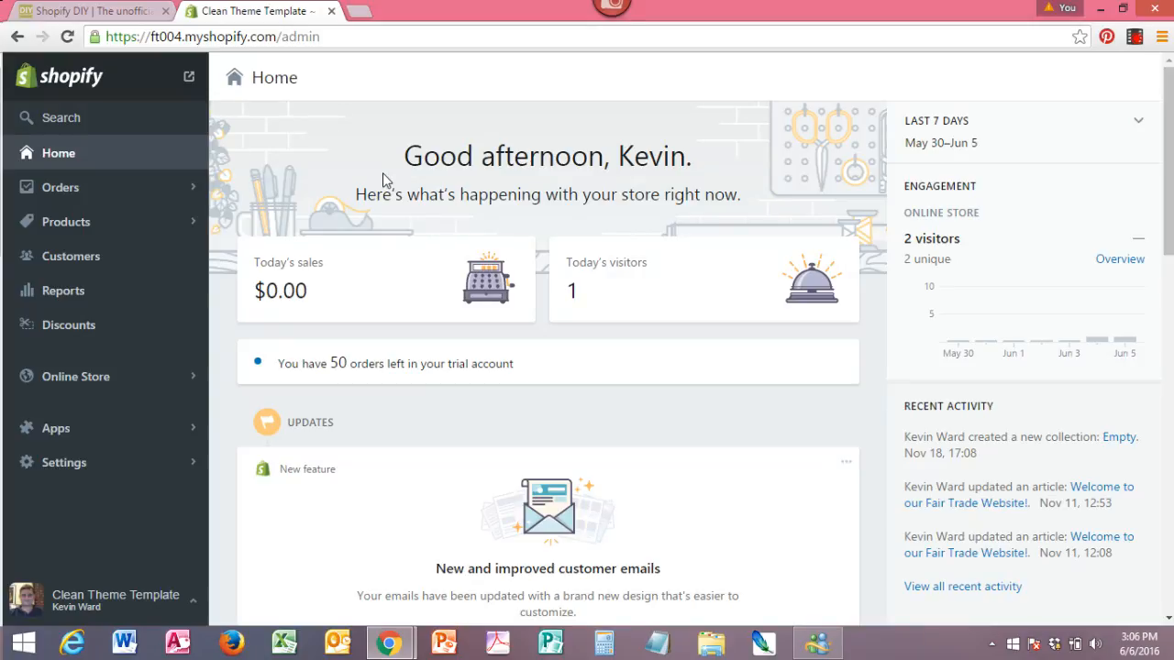
pyautogui.click(57, 474)
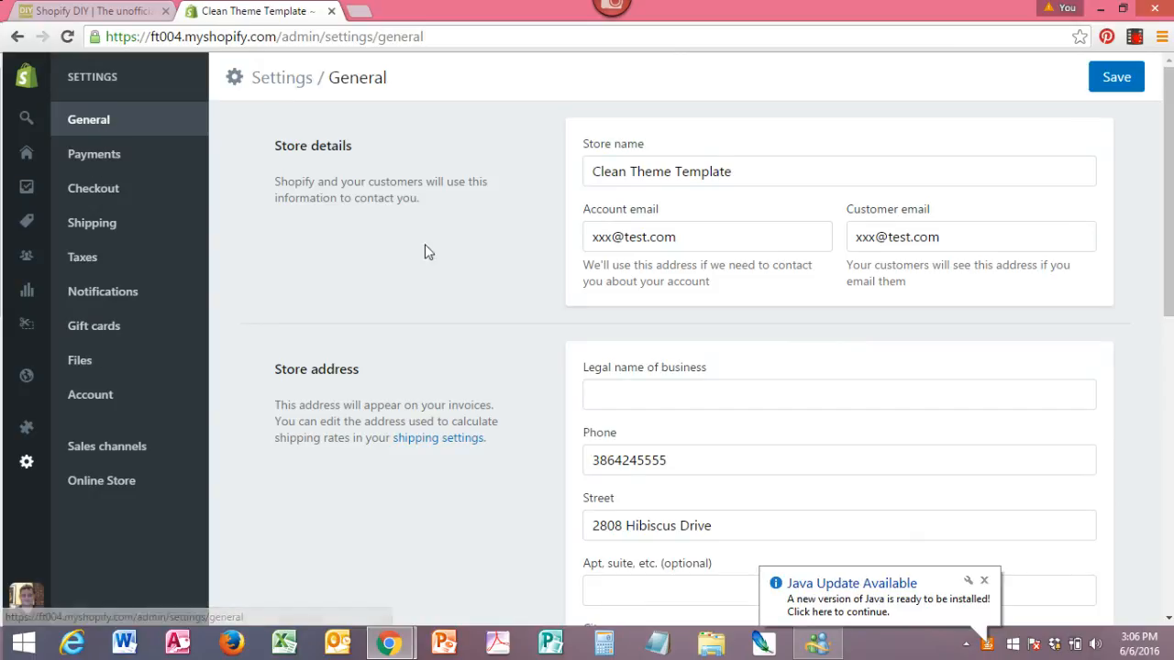
pyautogui.moveTo(748, 174); pyautogui.dragTo(547, 178)
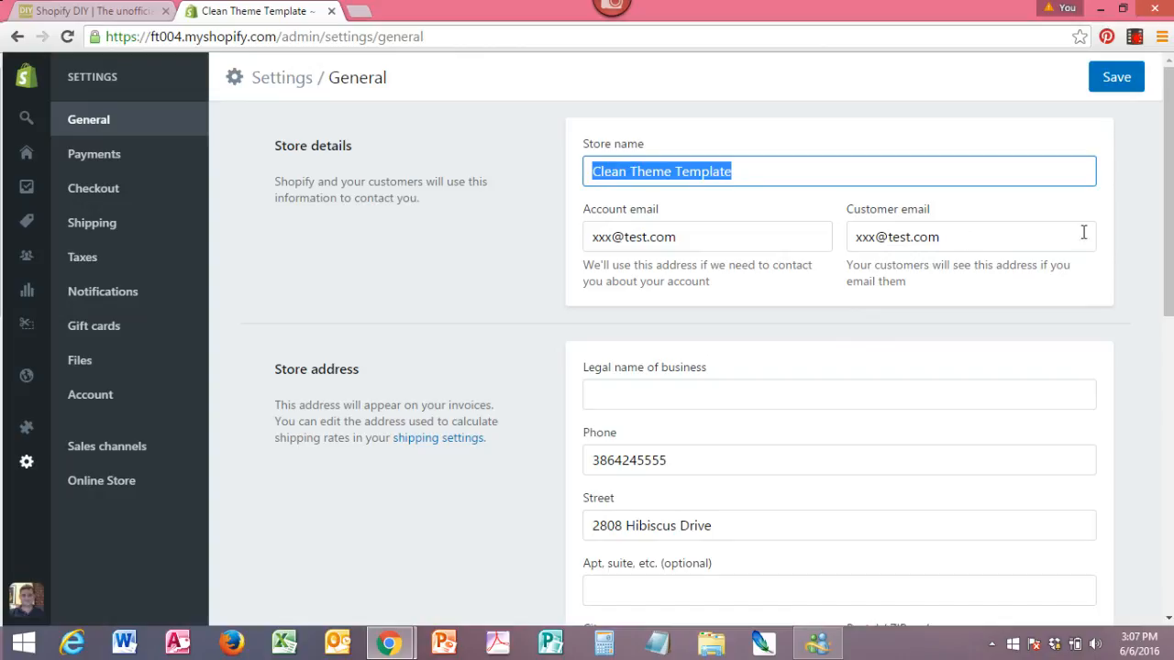
pyautogui.moveTo(1168, 188); pyautogui.dragTo(1166, 245)
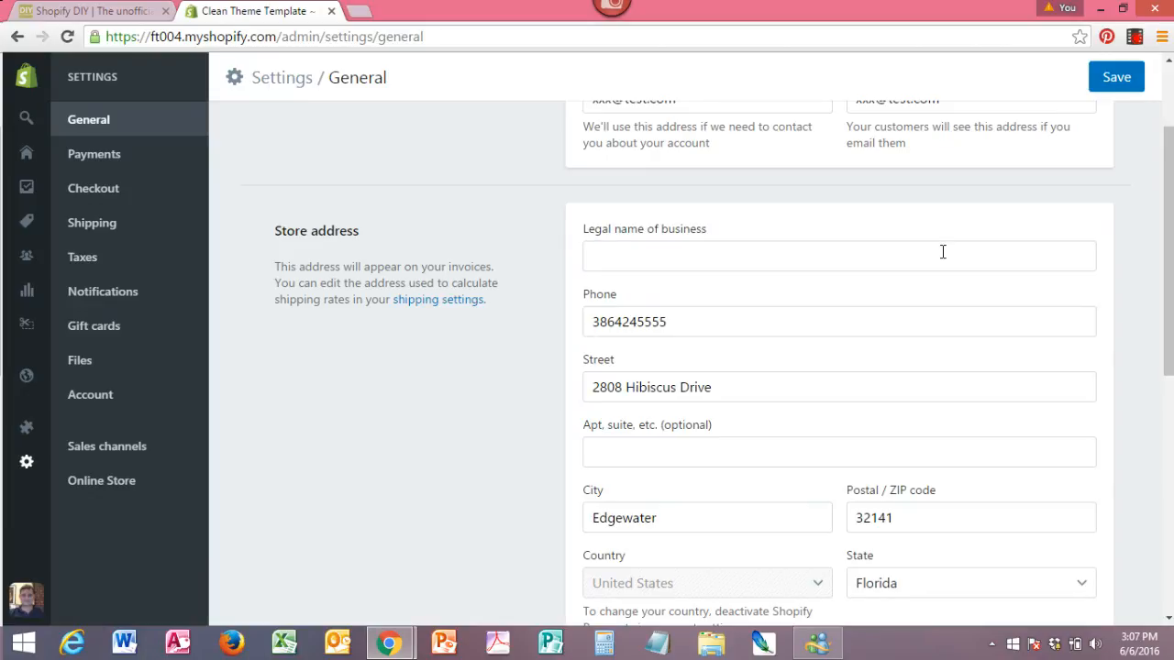
pyautogui.moveTo(1167, 241); pyautogui.dragTo(1147, 451)
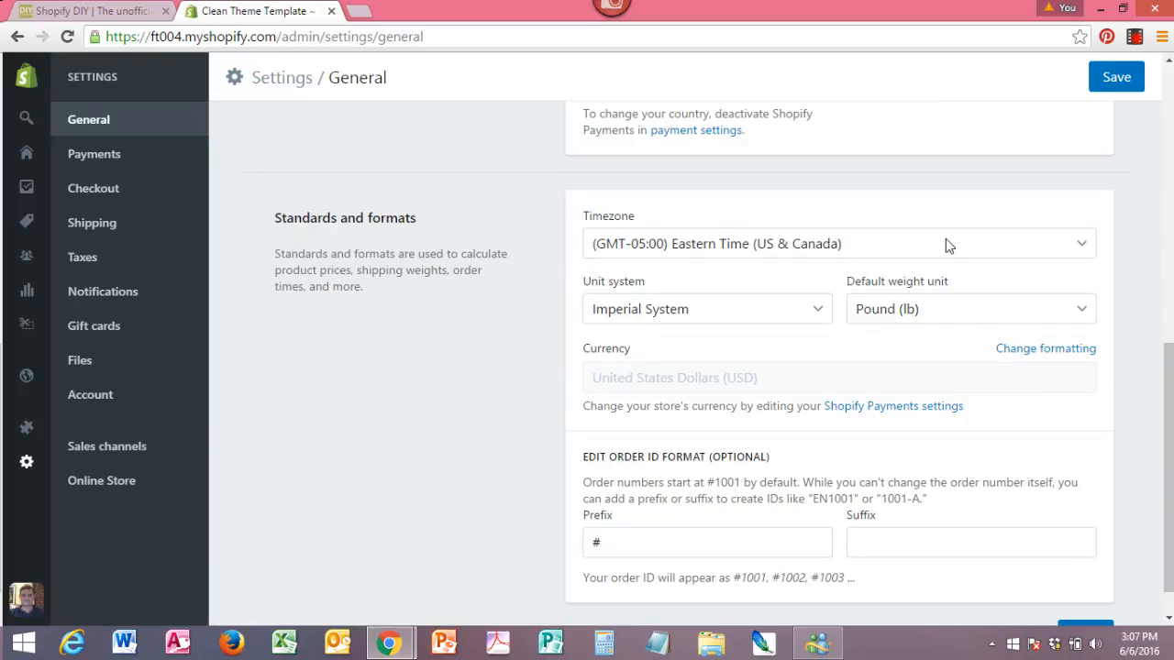
pyautogui.moveTo(1168, 376); pyautogui.dragTo(1168, 394)
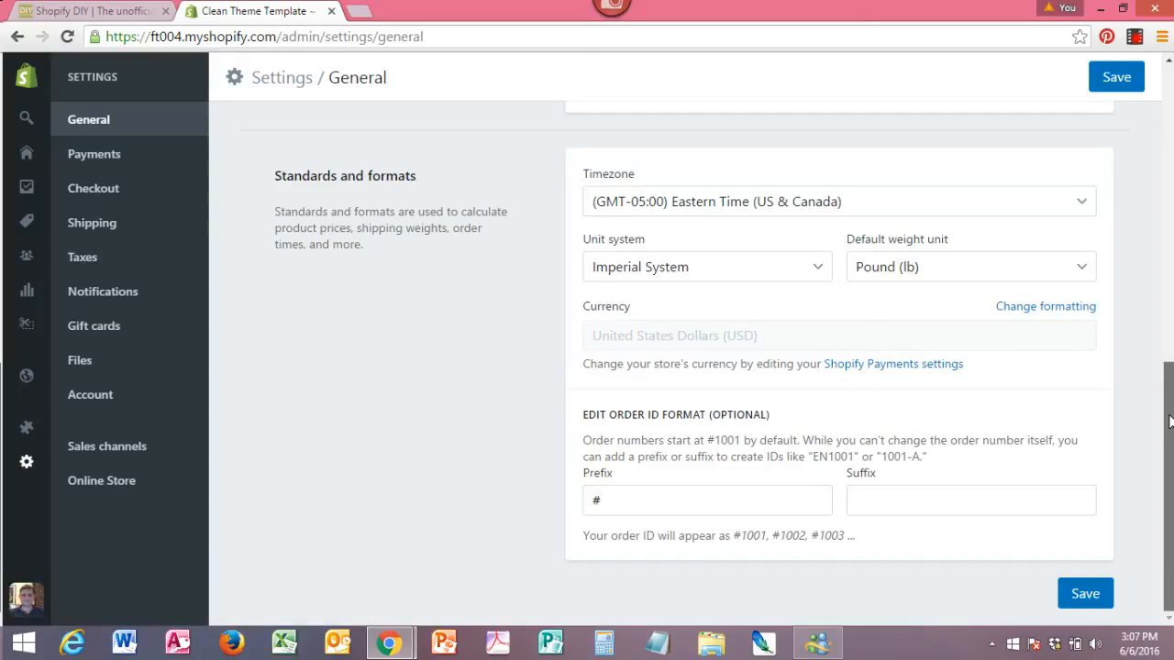
pyautogui.moveTo(1169, 420); pyautogui.dragTo(1160, 130)
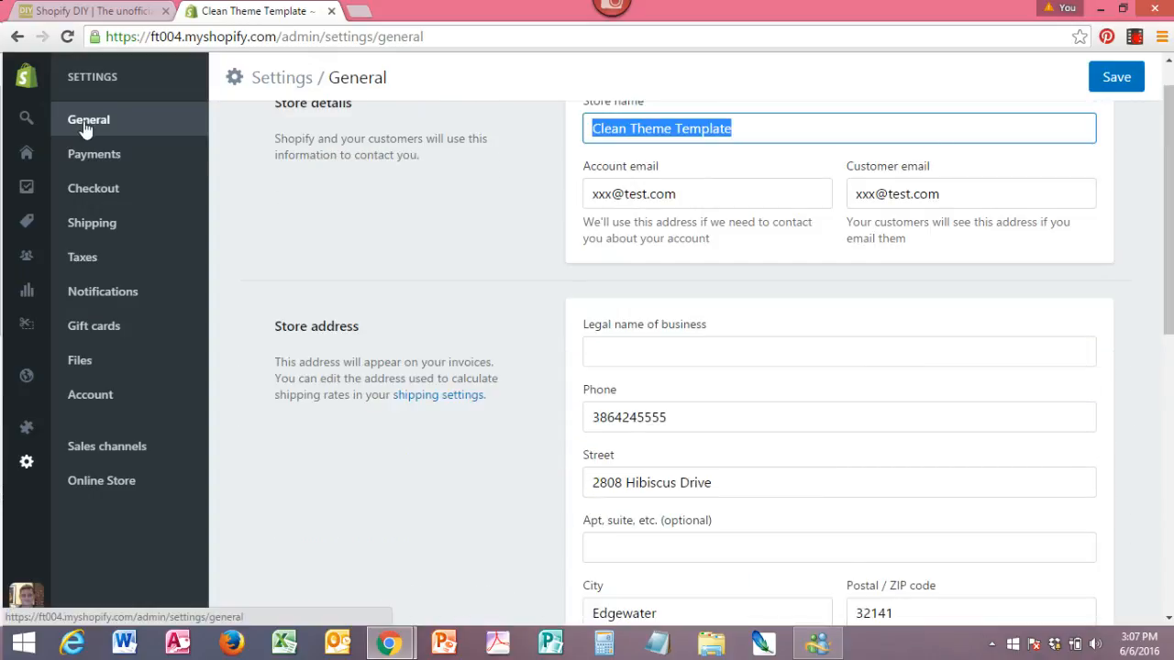
# Open the payment settings and review the Shopify Payments, PayPal, Amazon Payments, alternative and manual payment options.
pyautogui.click(104, 154)
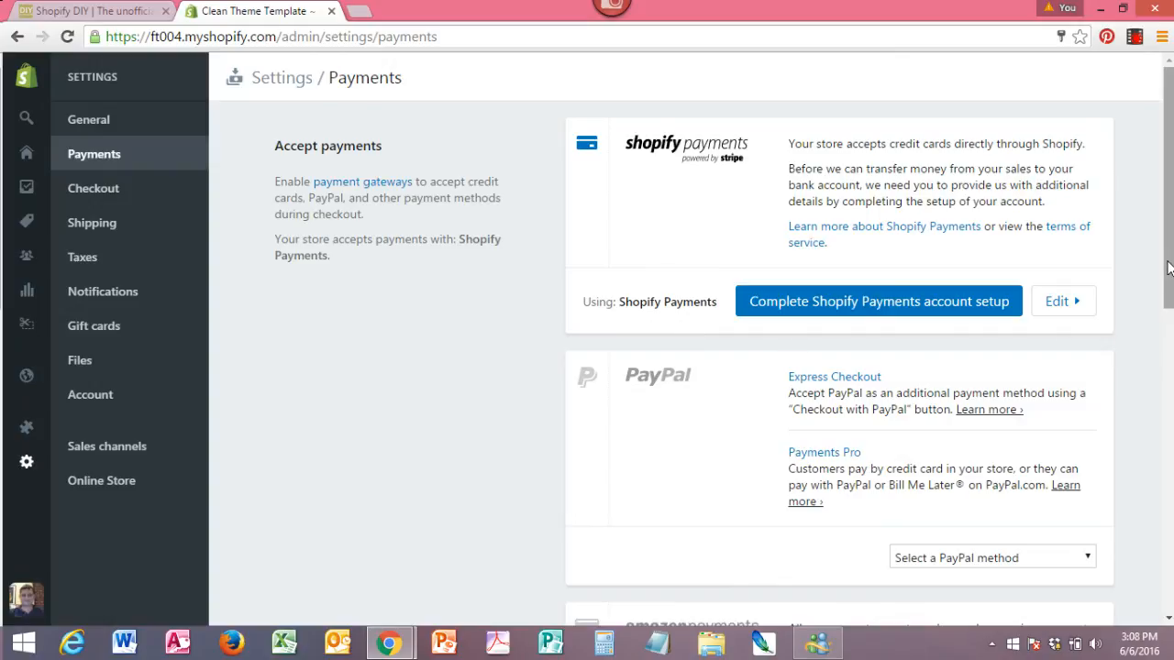
pyautogui.moveTo(1169, 266); pyautogui.dragTo(1170, 224)
pyautogui.scroll(-1, 795, 246)
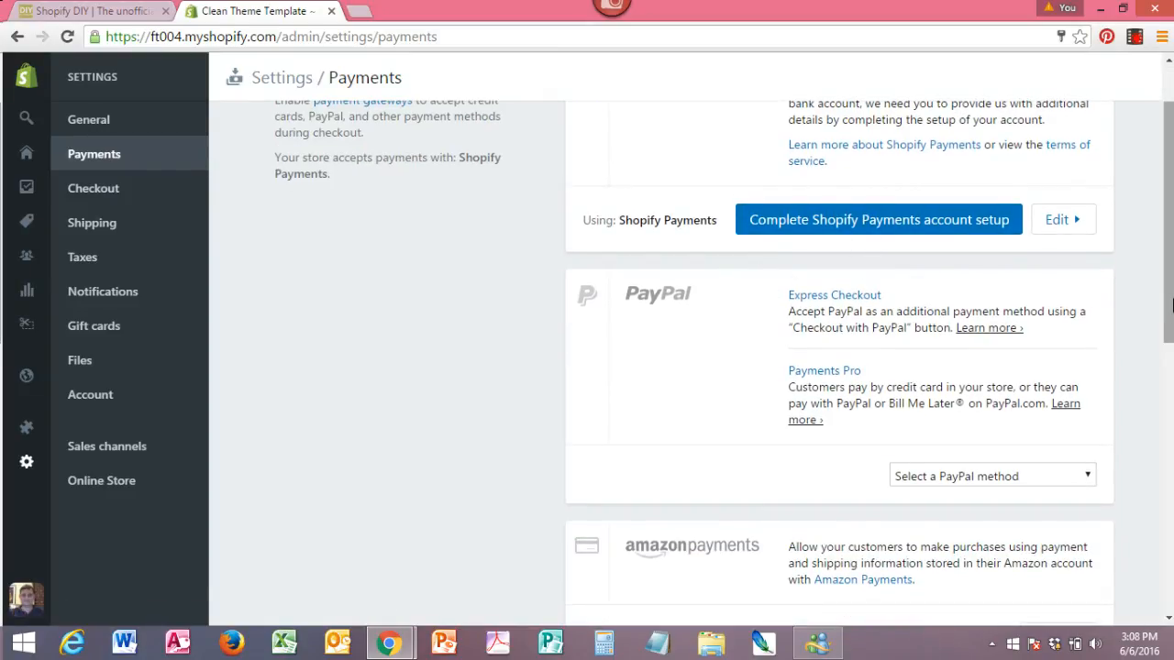
pyautogui.moveTo(1170, 286); pyautogui.dragTo(1170, 338)
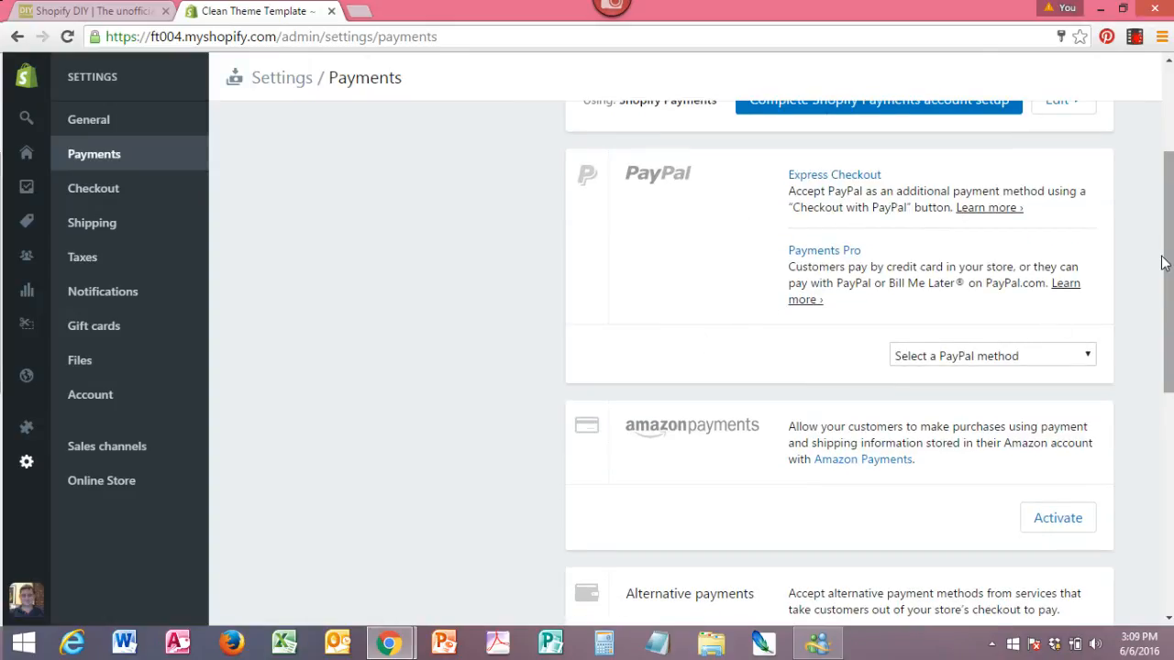
pyautogui.moveTo(1168, 244); pyautogui.dragTo(1161, 336)
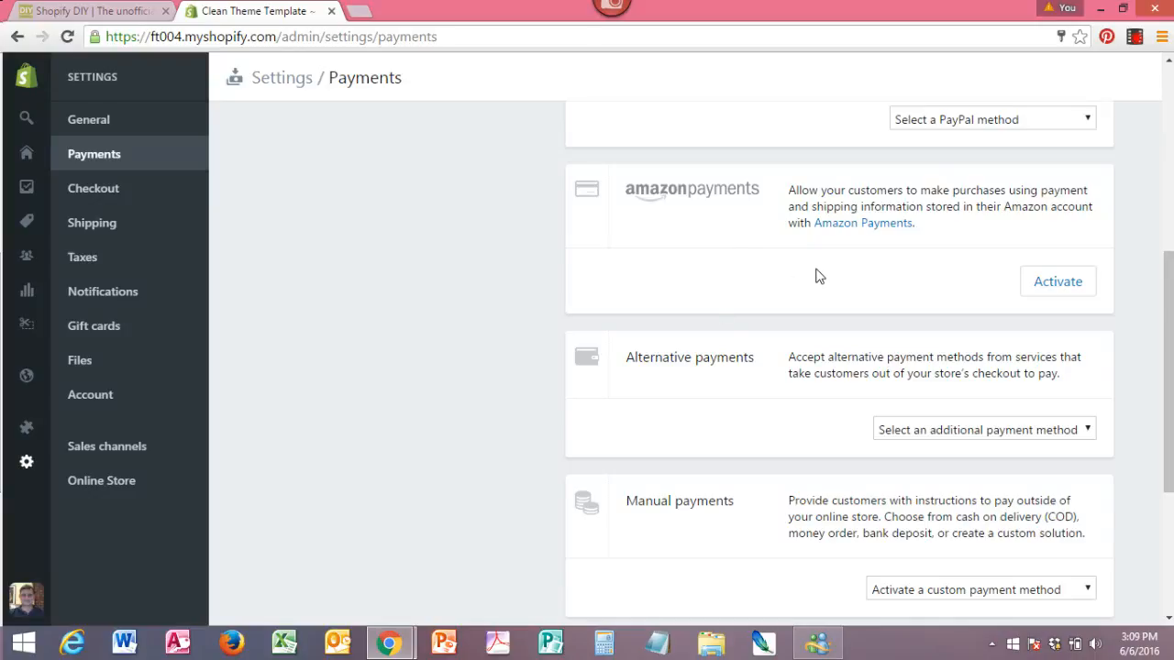
pyautogui.moveTo(1170, 393); pyautogui.dragTo(1168, 464)
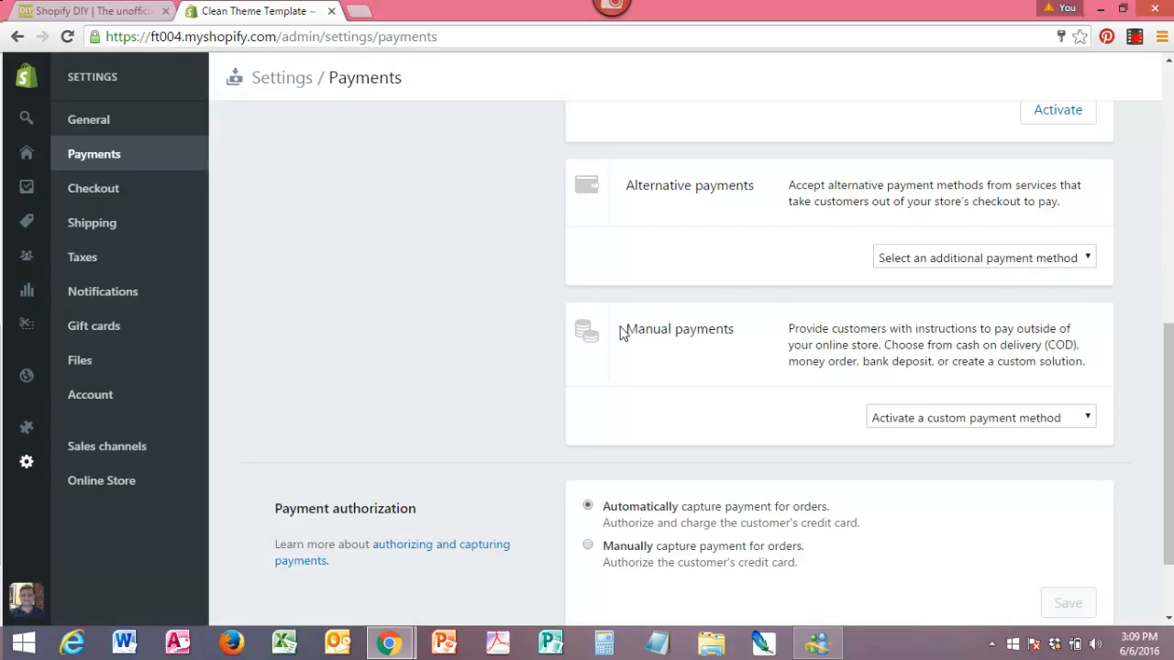
# Start a new custom payment method under manual payments and name it "Test Checkout".
pyautogui.moveTo(625, 329); pyautogui.dragTo(734, 339)
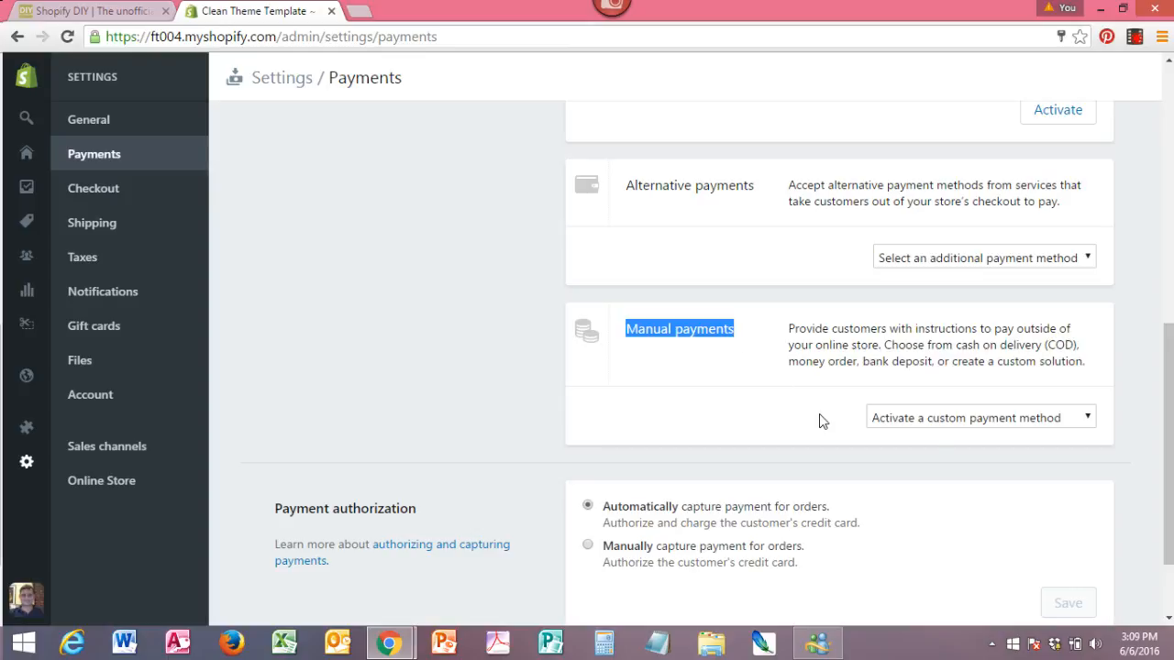
pyautogui.click(1089, 423)
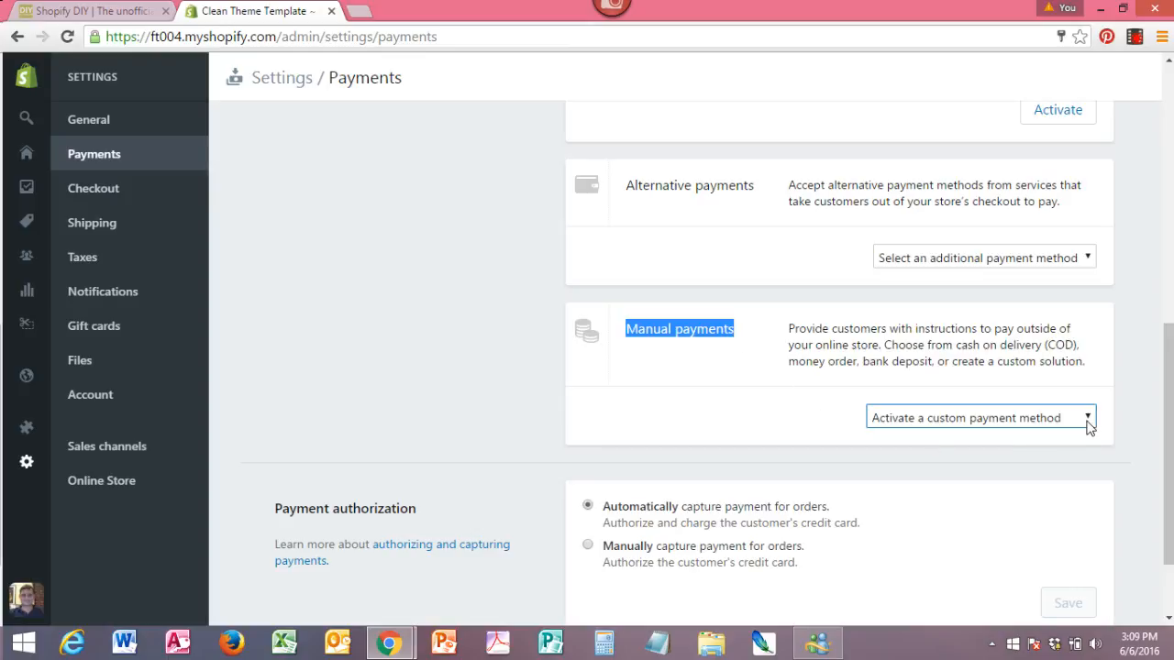
pyautogui.click(1088, 426)
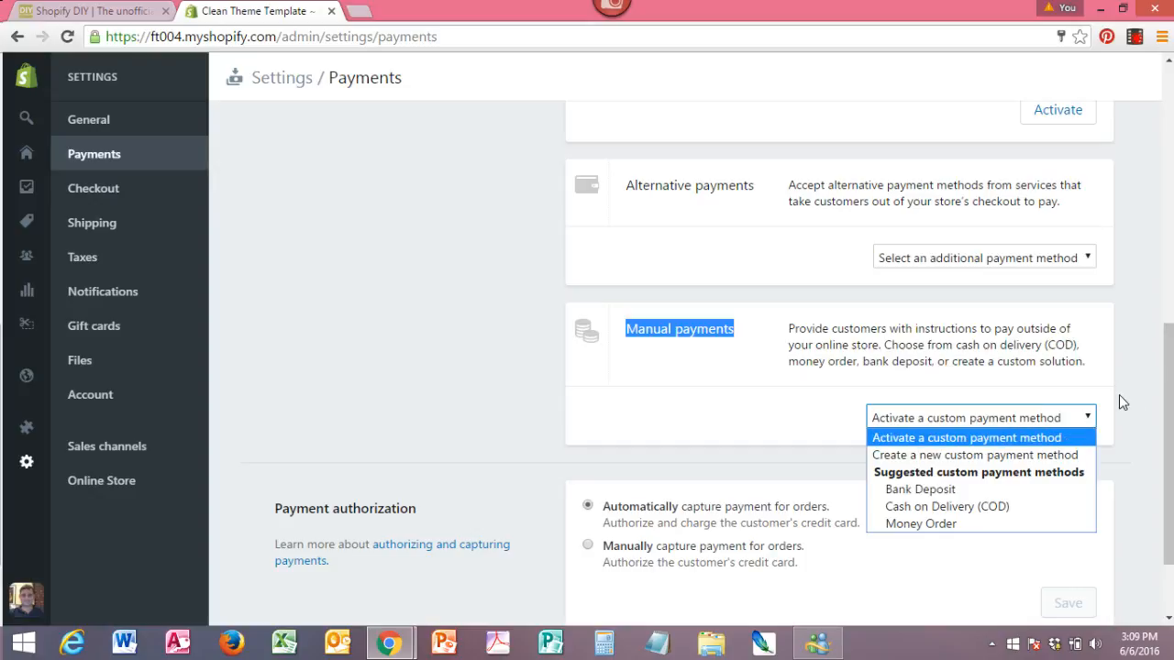
pyautogui.click(1021, 455)
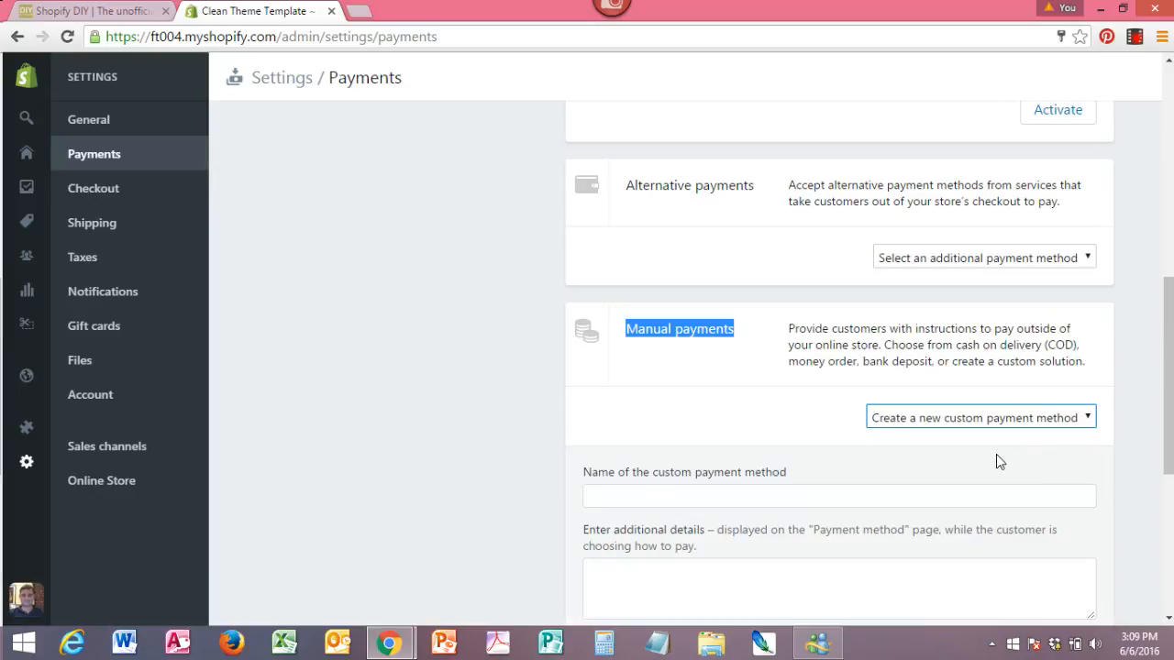
pyautogui.click(629, 496)
pyautogui.write('Te')
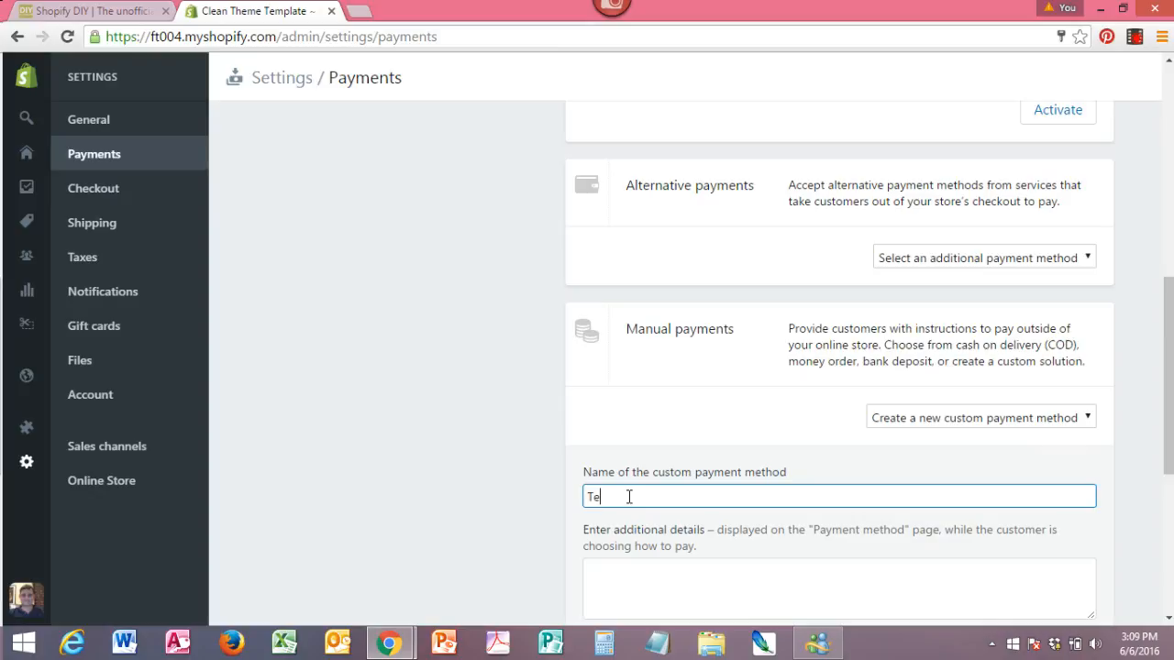
pyautogui.write('st Checkout')
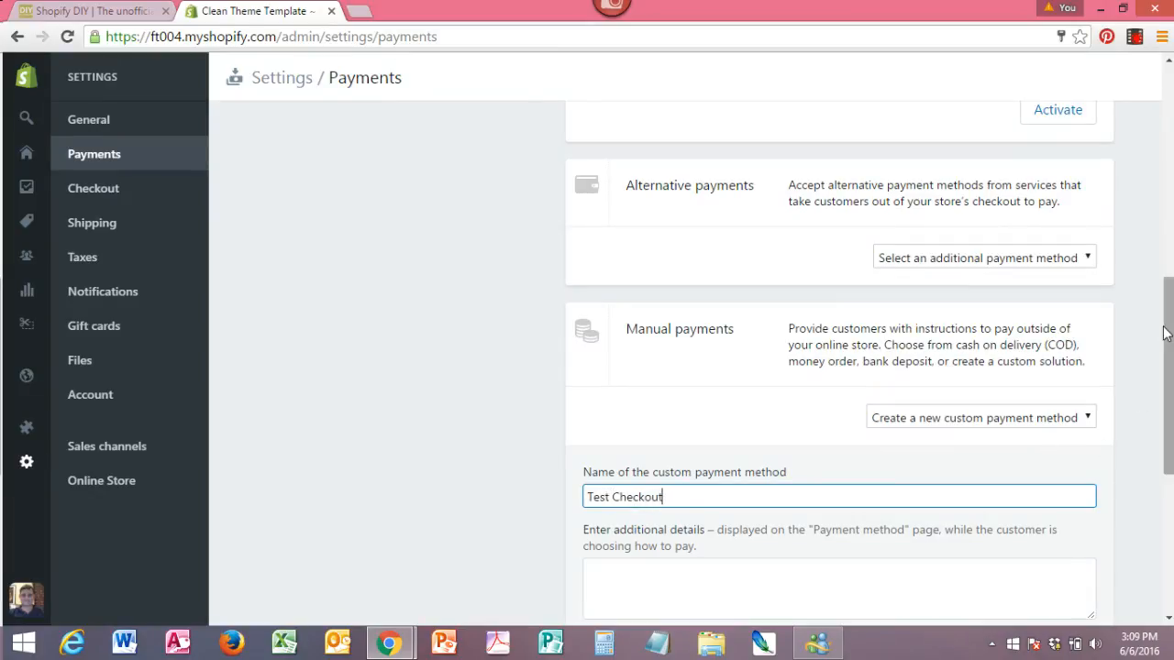
# Enter "Test" as the additional details and "Test thank You" as the payment instructions, and activate the custom payment method.
pyautogui.moveTo(1166, 330); pyautogui.dragTo(1165, 398)
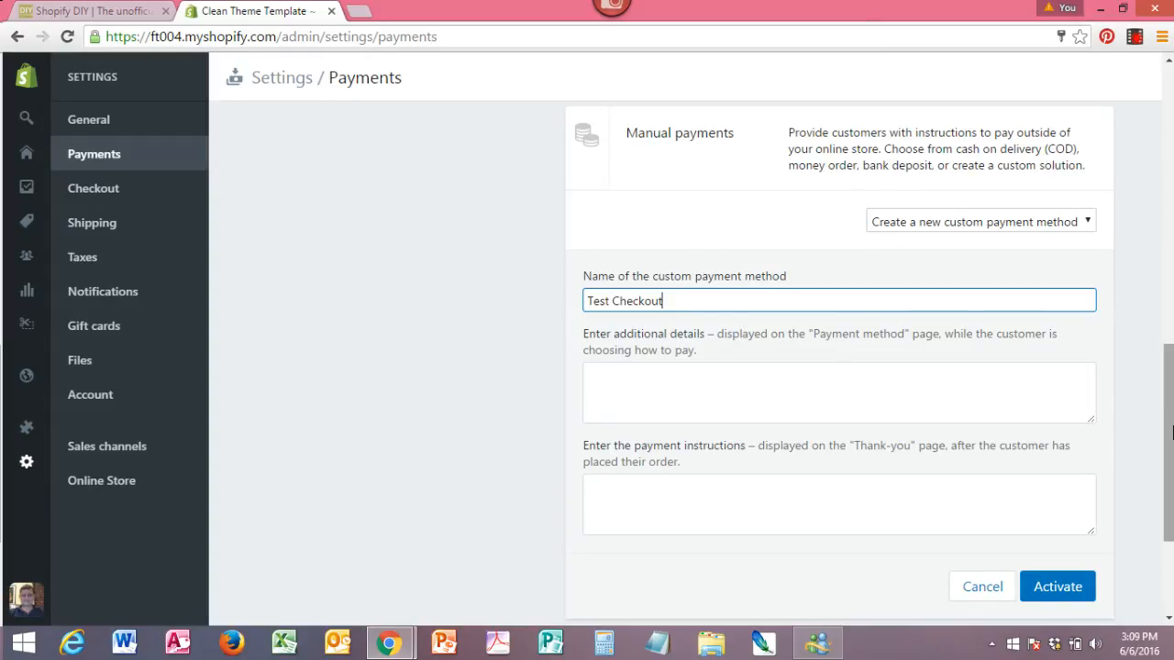
pyautogui.moveTo(1170, 402); pyautogui.dragTo(1170, 425)
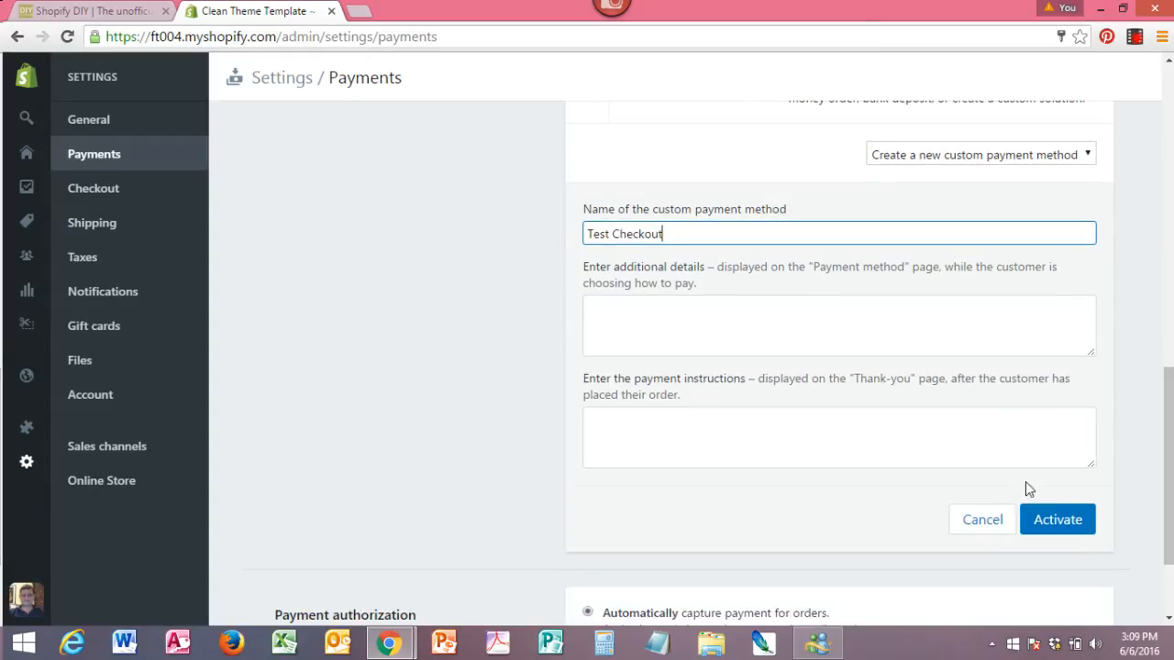
pyautogui.click(679, 314)
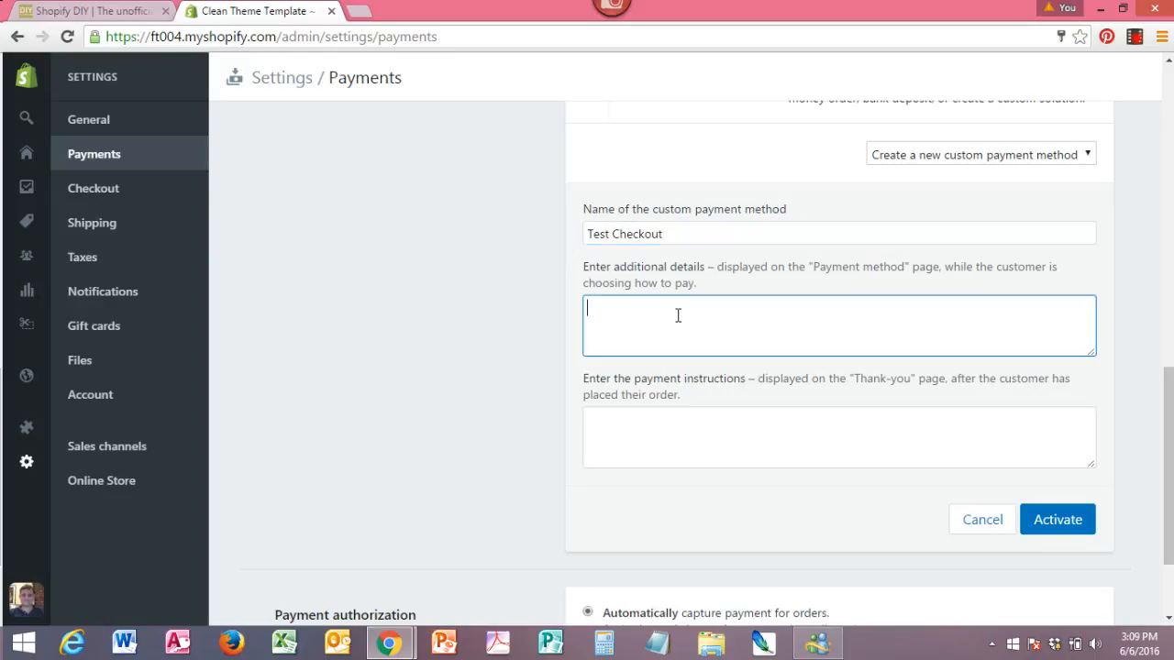
pyautogui.write('Test')
pyautogui.click(648, 409)
pyautogui.write('Test th')
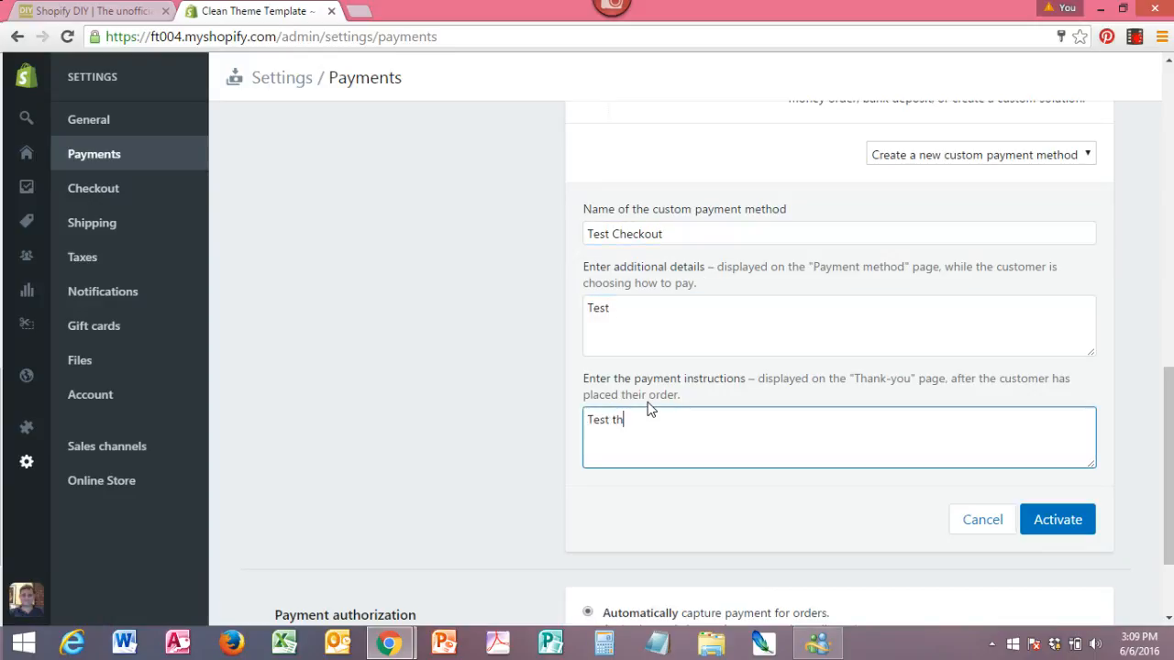
pyautogui.write('ank You')
pyautogui.click(1059, 519)
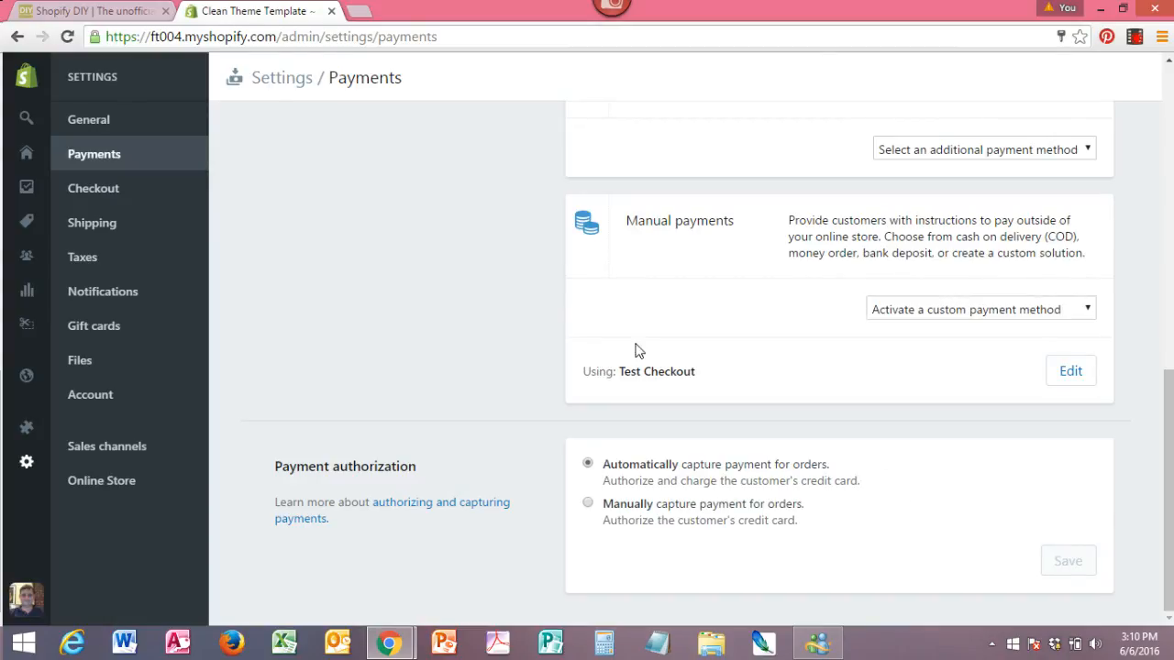
# In the checkout settings' form options, make the company name and phone number fields optional.
pyautogui.moveTo(1168, 530); pyautogui.dragTo(1170, 129)
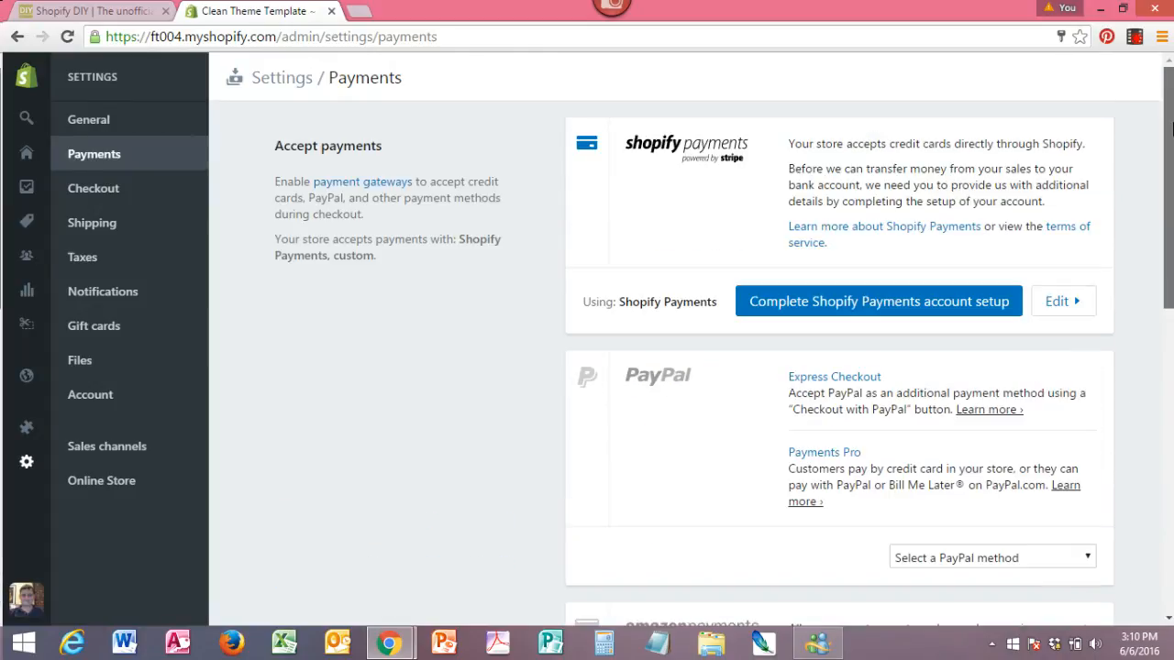
pyautogui.click(90, 199)
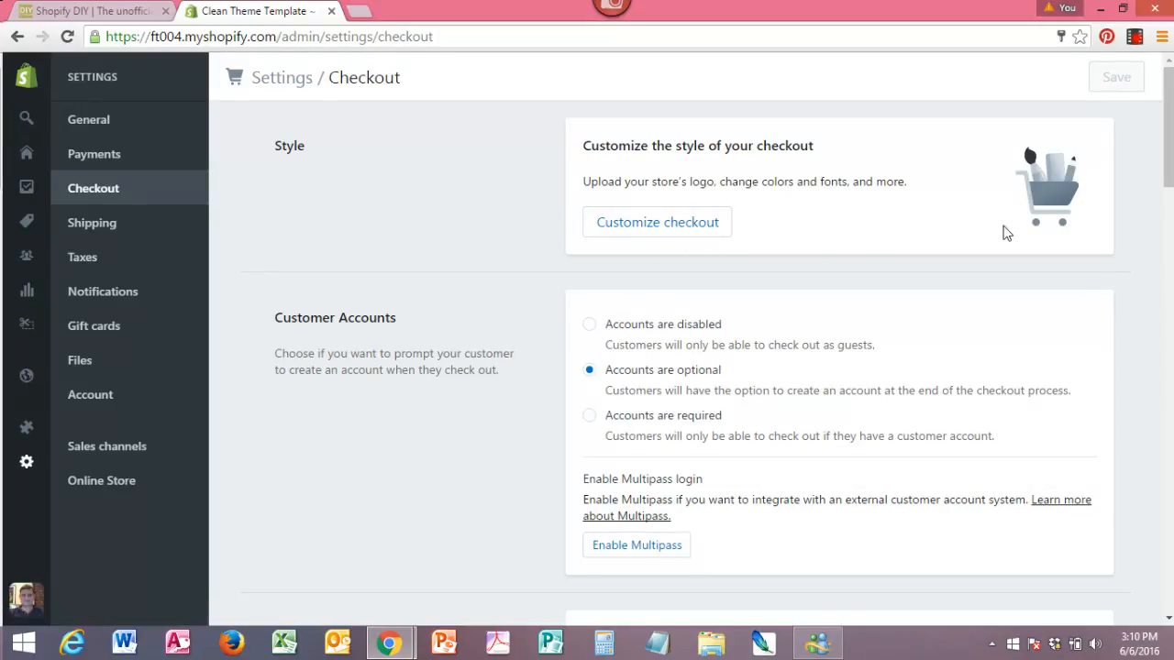
pyautogui.moveTo(1171, 160); pyautogui.dragTo(1169, 190)
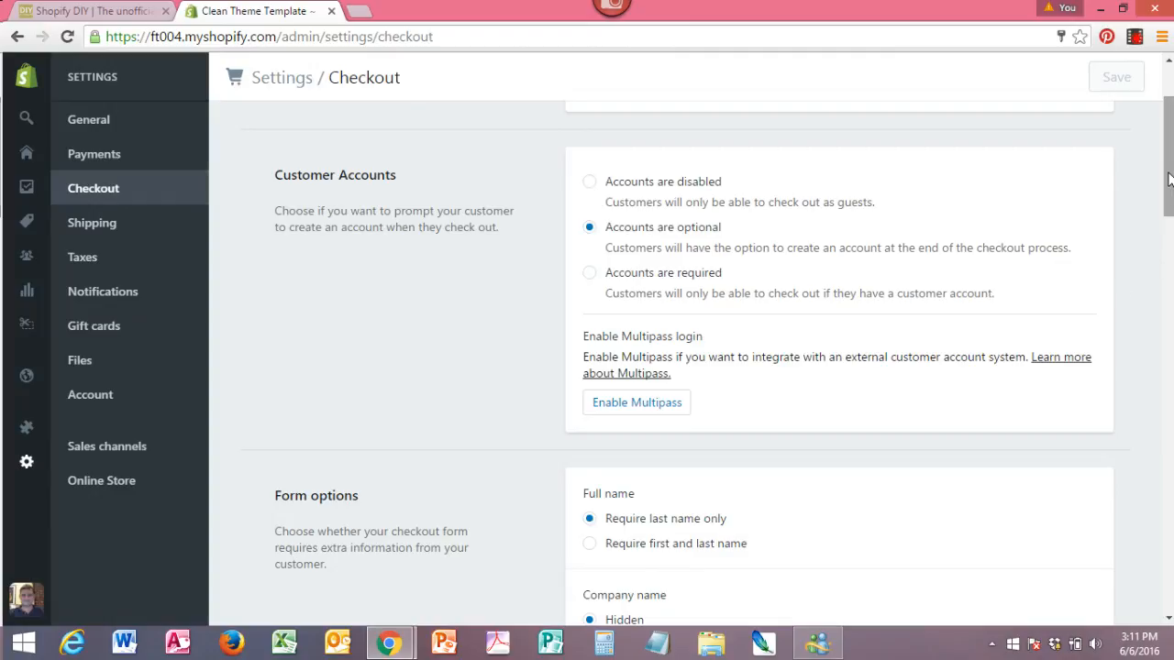
pyautogui.moveTo(1168, 179); pyautogui.dragTo(1169, 255)
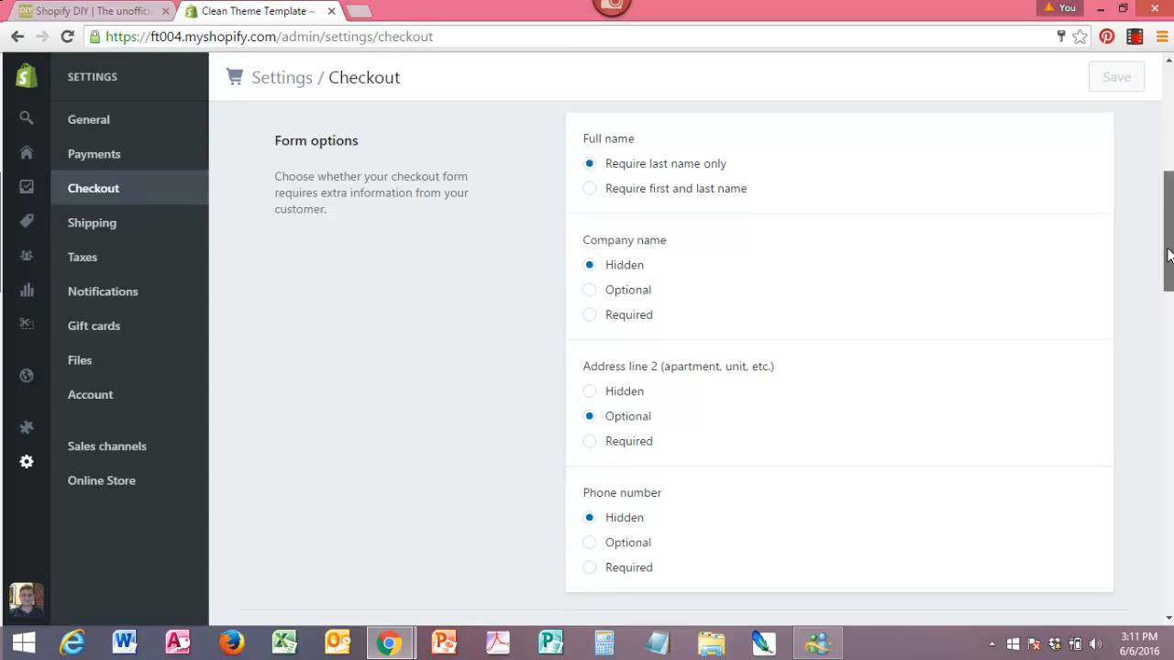
pyautogui.moveTo(1169, 255); pyautogui.dragTo(1169, 257)
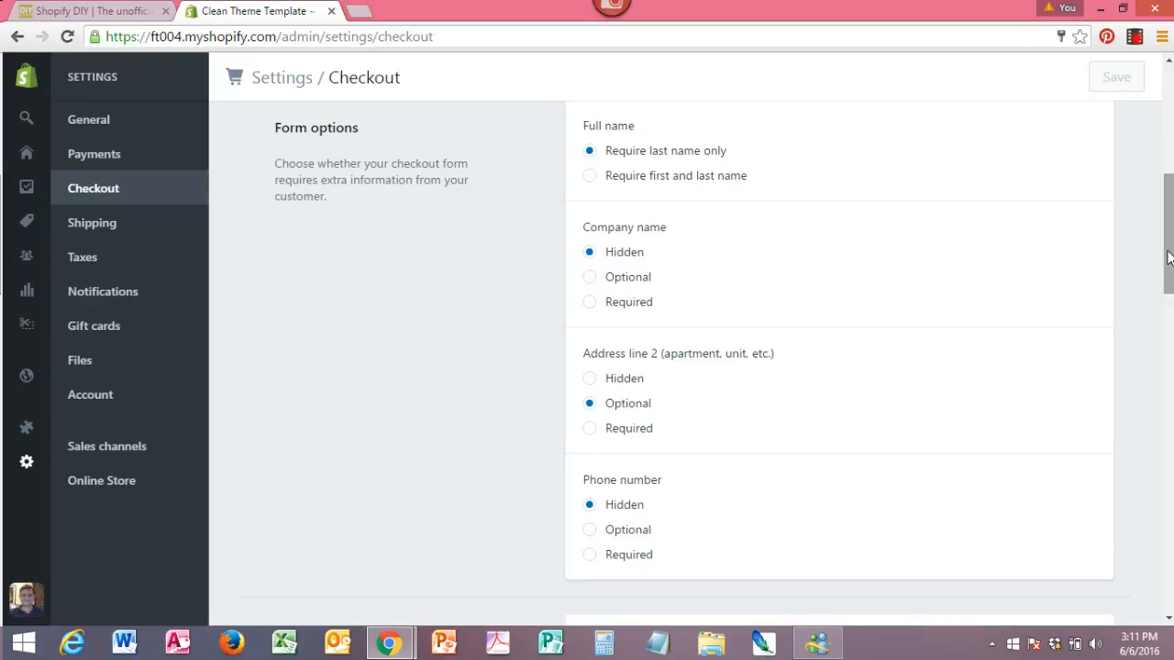
pyautogui.click(589, 278)
pyautogui.moveTo(1171, 271); pyautogui.dragTo(1171, 298)
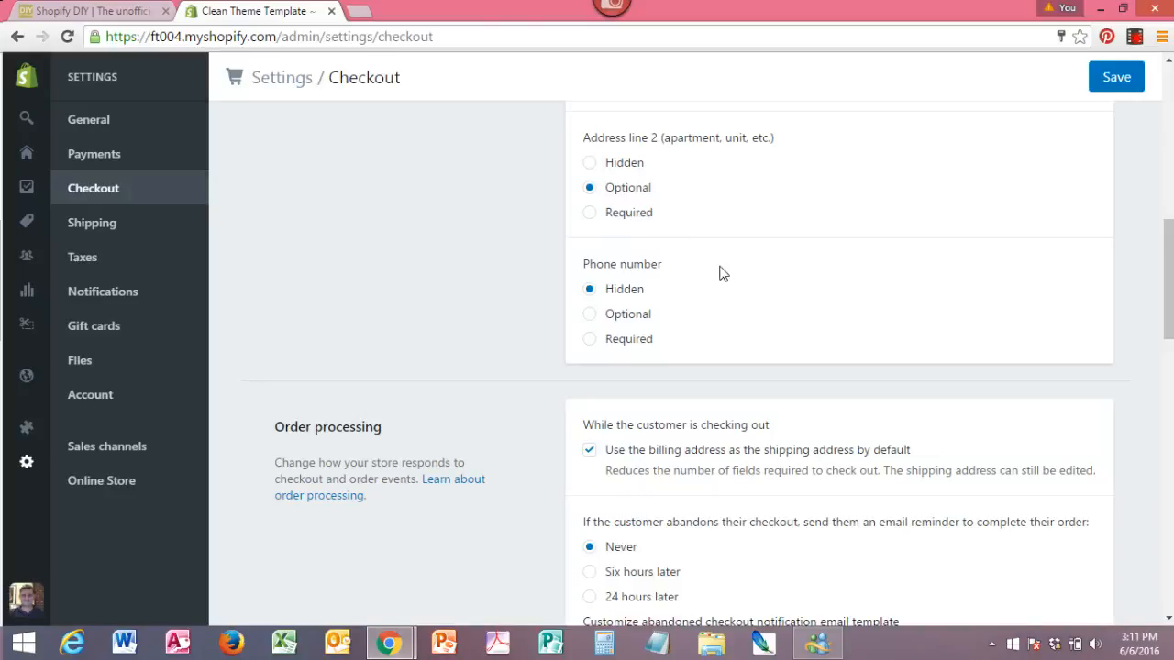
pyautogui.click(590, 313)
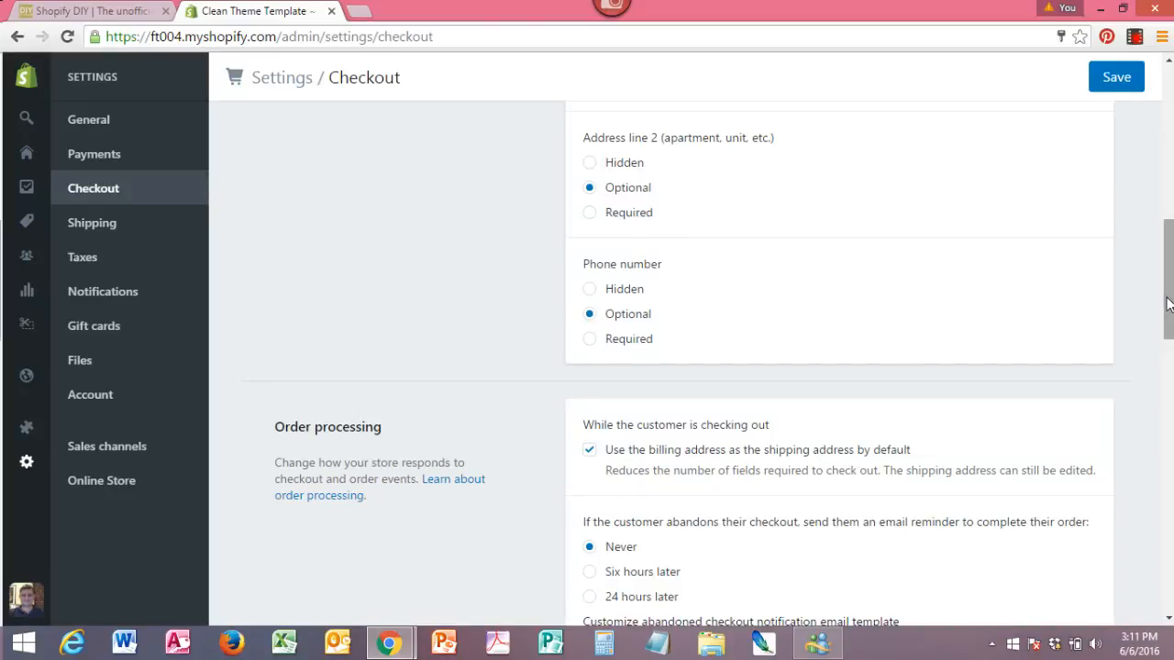
# Set the abandoned checkout email reminder to be sent 24 hours later in the order processing settings.
pyautogui.scroll(-2, 1171, 330)
pyautogui.moveTo(1170, 347); pyautogui.dragTo(1171, 357)
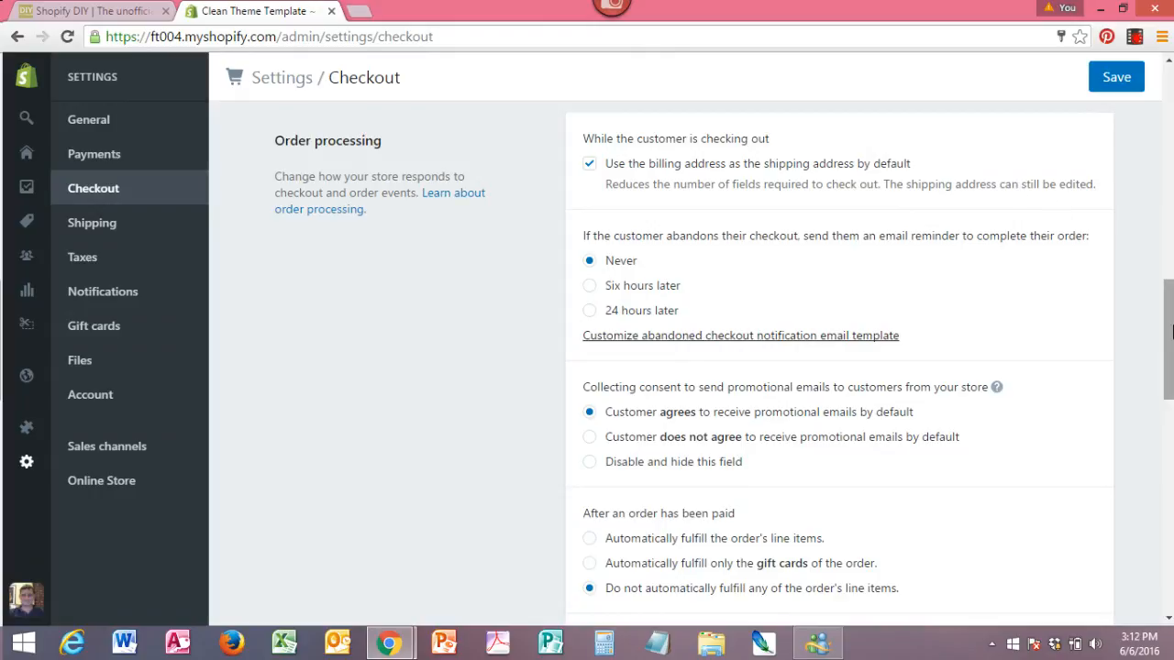
pyautogui.moveTo(1167, 317); pyautogui.dragTo(1166, 335)
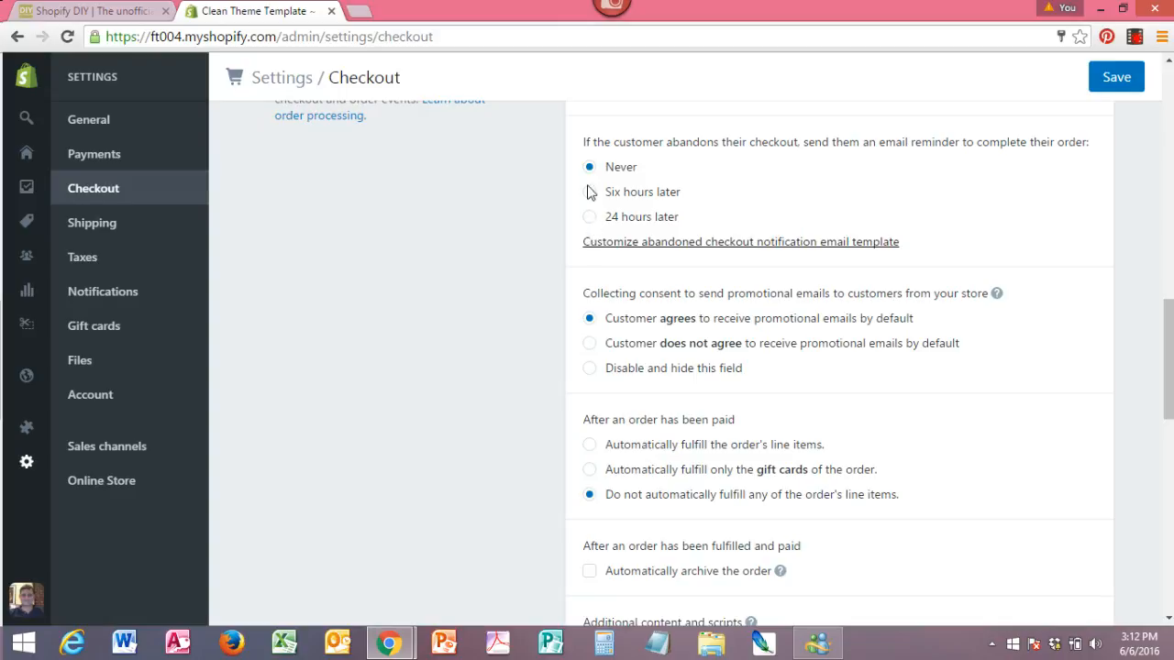
pyautogui.click(589, 218)
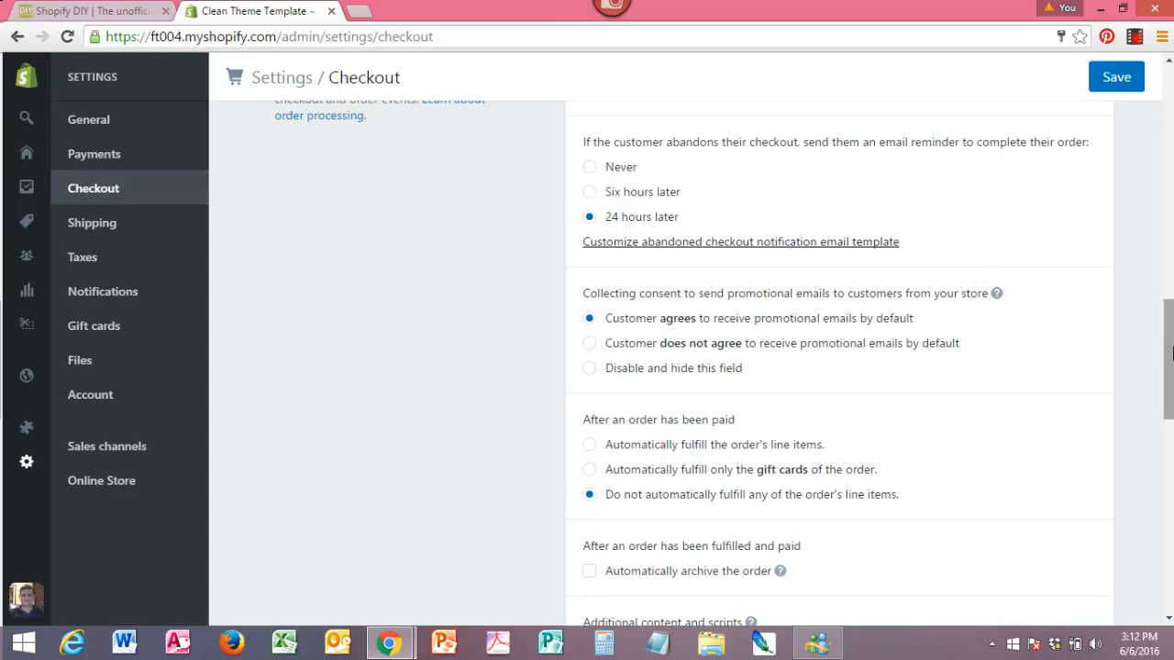
# Turn on automatic archiving of orders after they are fulfilled and paid, and save the checkout settings.
pyautogui.moveTo(1167, 341); pyautogui.dragTo(1167, 378)
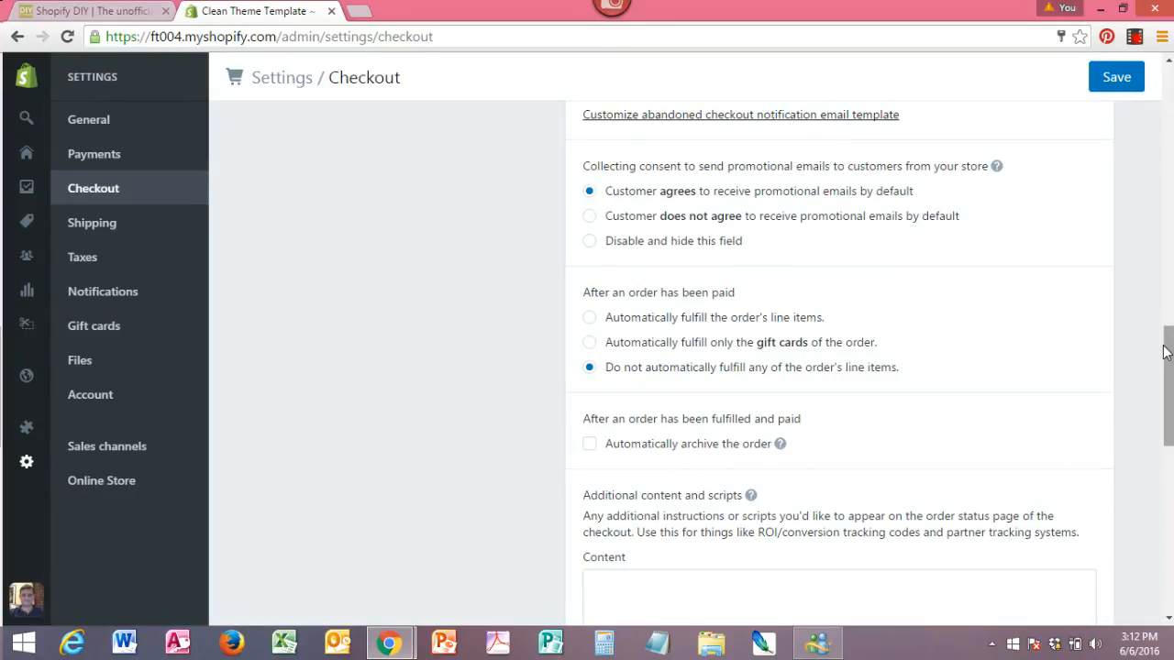
pyautogui.moveTo(1166, 354); pyautogui.dragTo(1167, 380)
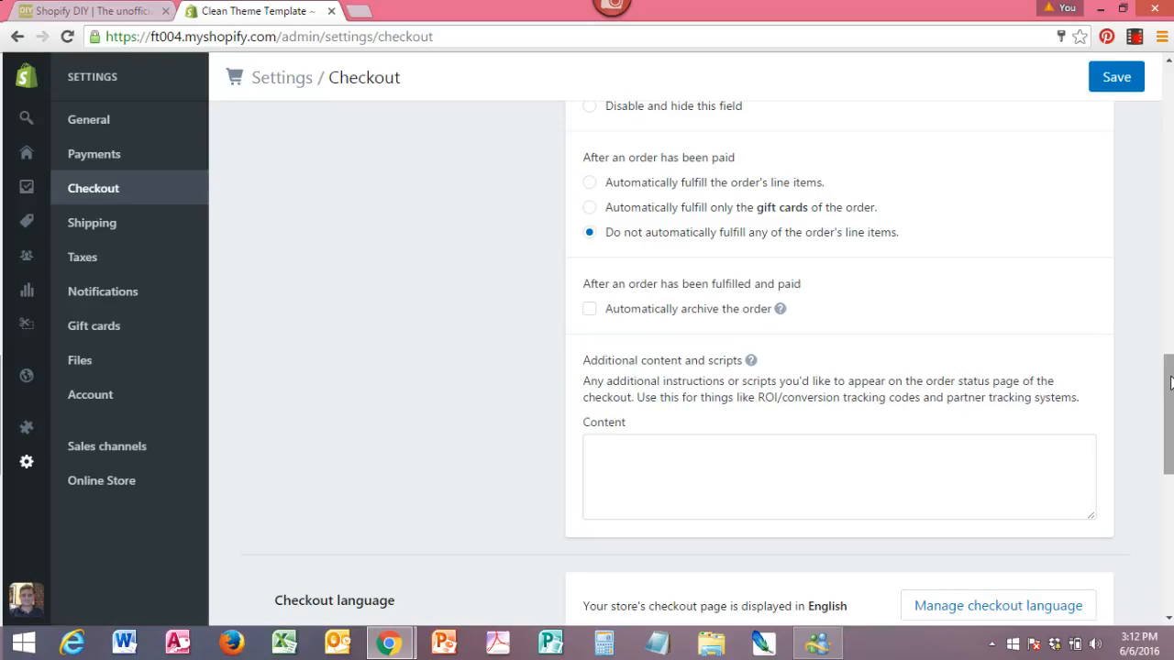
pyautogui.moveTo(1170, 379)
pyautogui.mouseDown()
pyautogui.moveTo(1170, 397)
pyautogui.moveTo(1170, 387)
pyautogui.mouseUp()
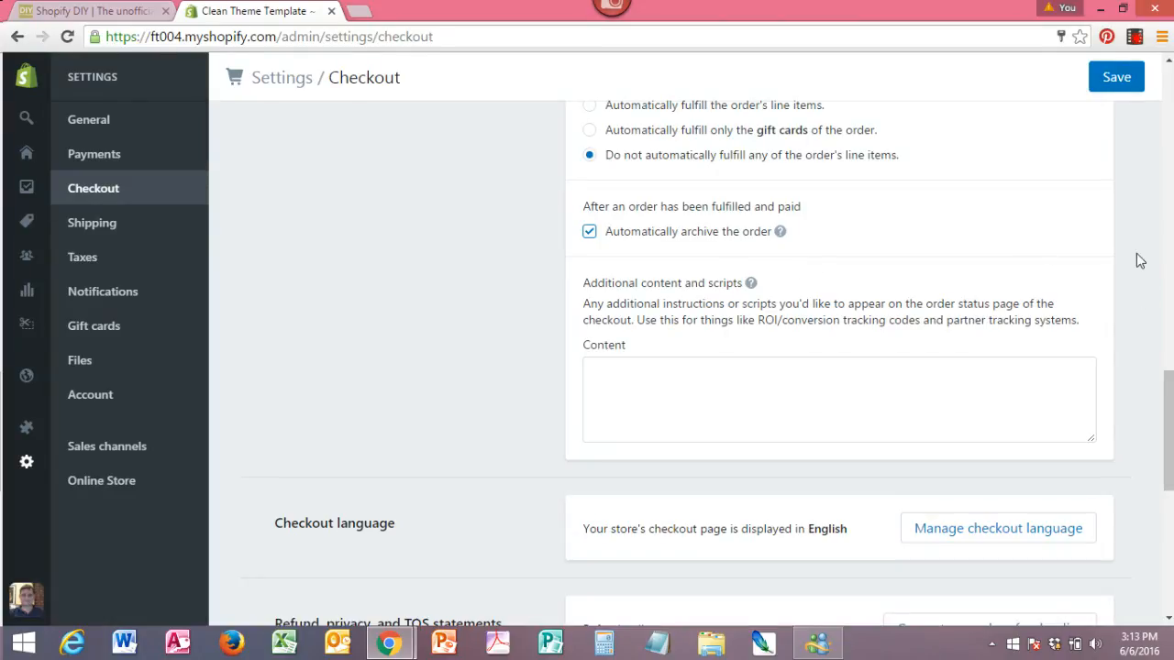
pyautogui.click(1116, 77)
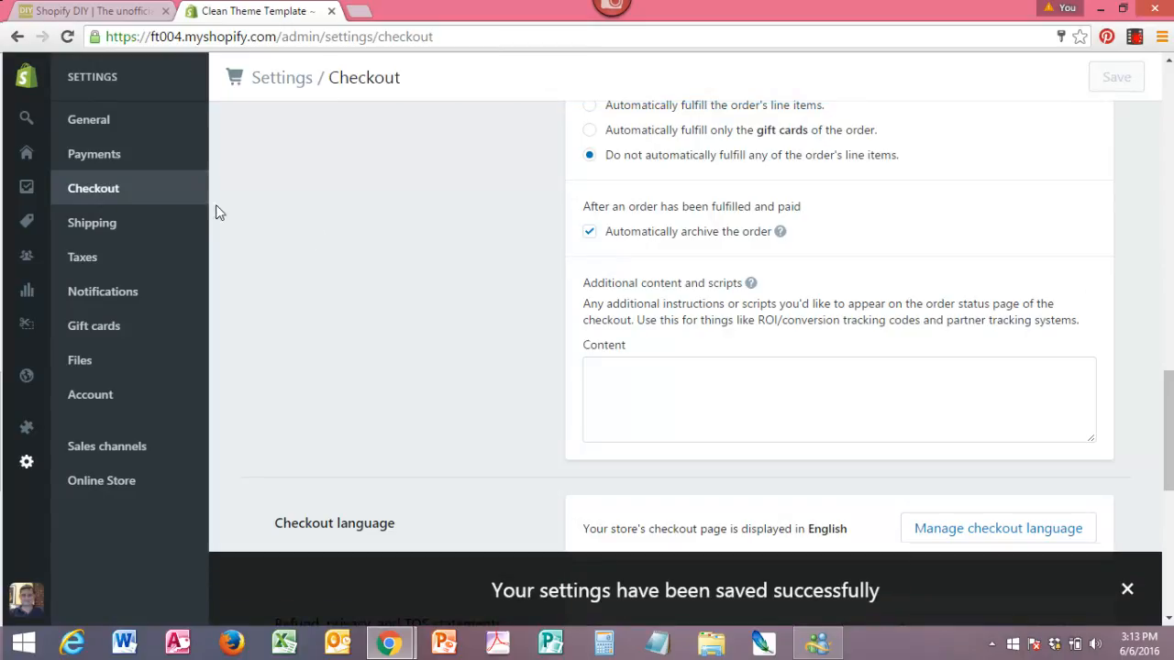
# In the shipping settings, set the domestic Free Shipping rate's minimum order price to $75.00 and save the rate.
pyautogui.click(111, 231)
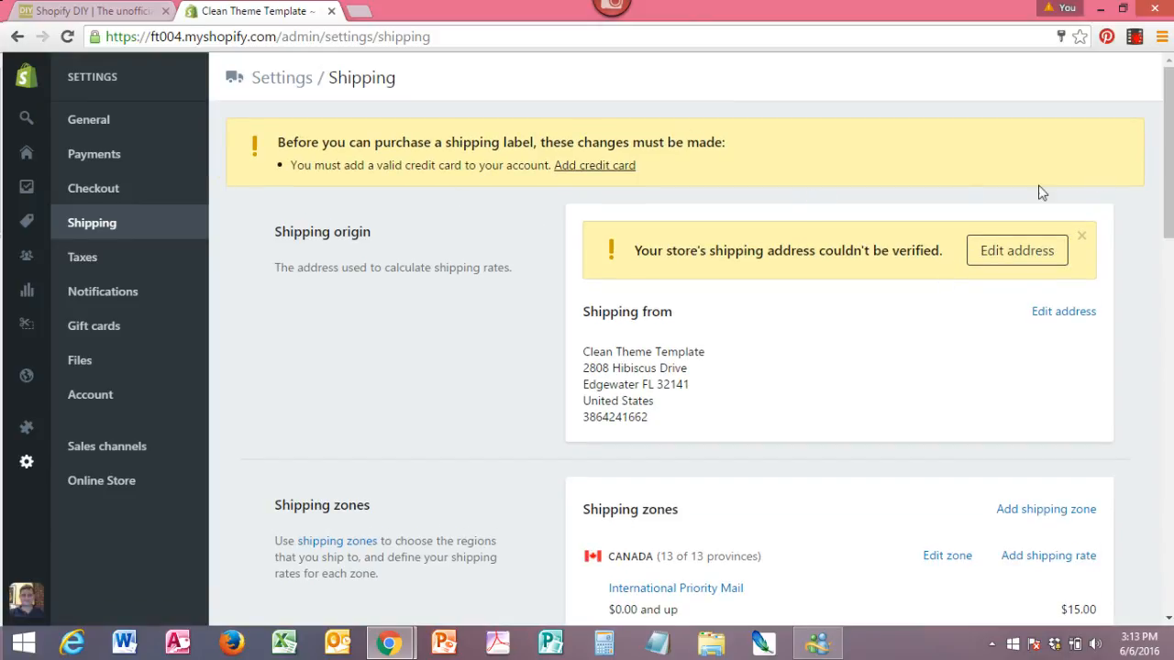
pyautogui.moveTo(1166, 204)
pyautogui.mouseDown()
pyautogui.moveTo(1166, 253)
pyautogui.moveTo(1167, 190)
pyautogui.mouseUp()
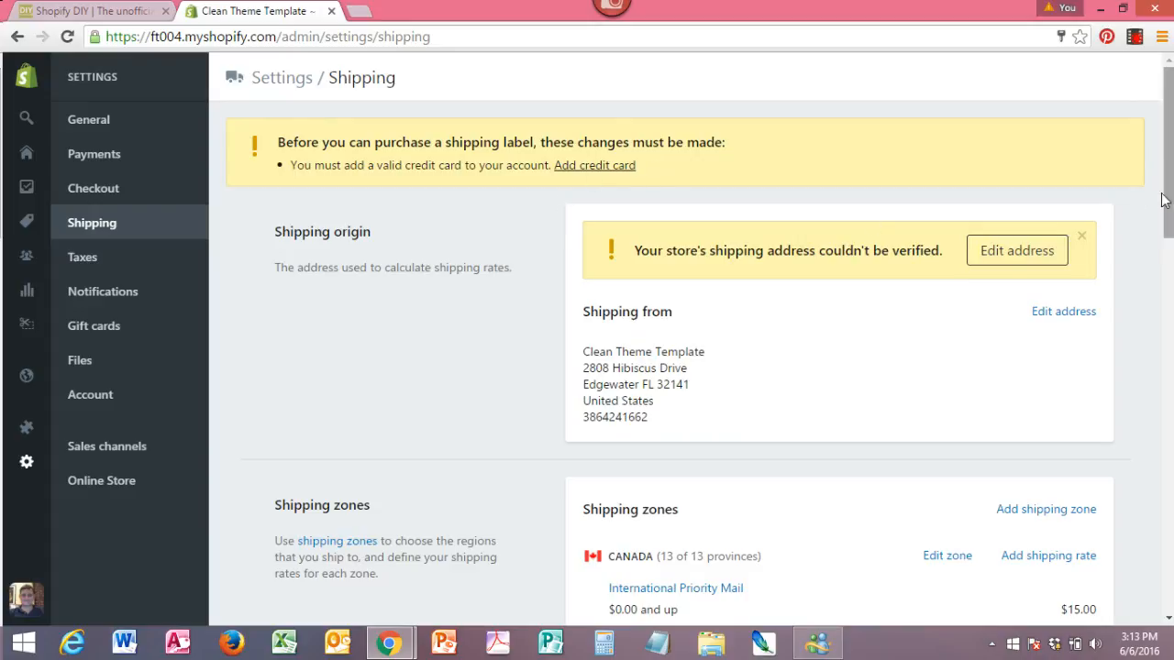
pyautogui.moveTo(1164, 200); pyautogui.dragTo(1159, 294)
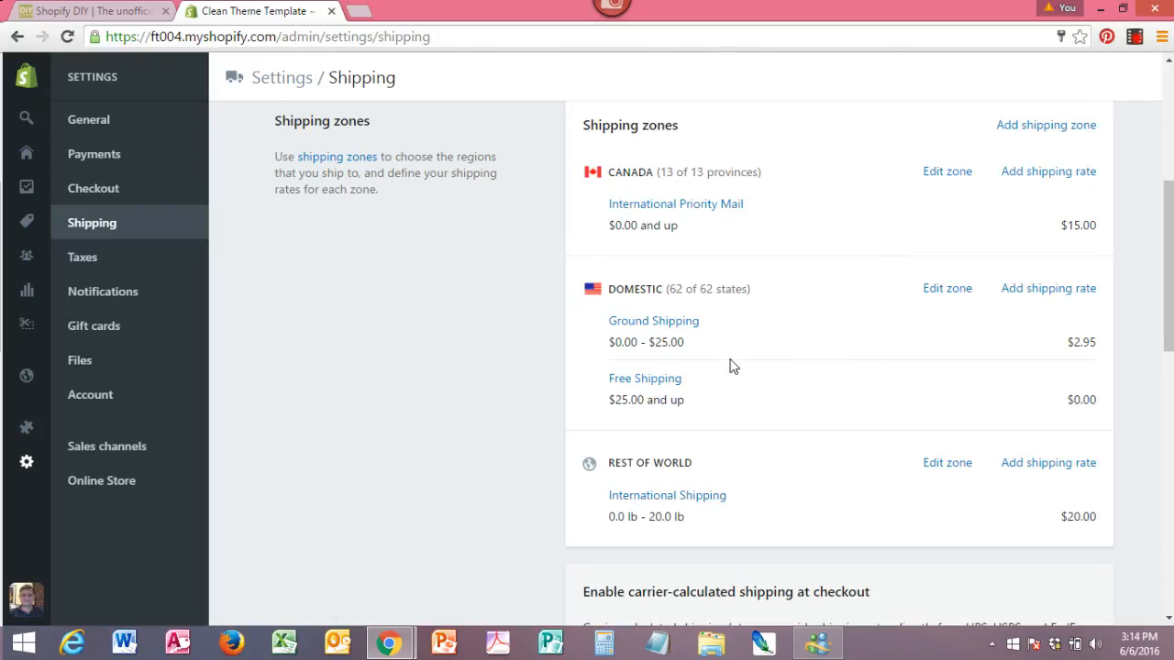
pyautogui.click(628, 390)
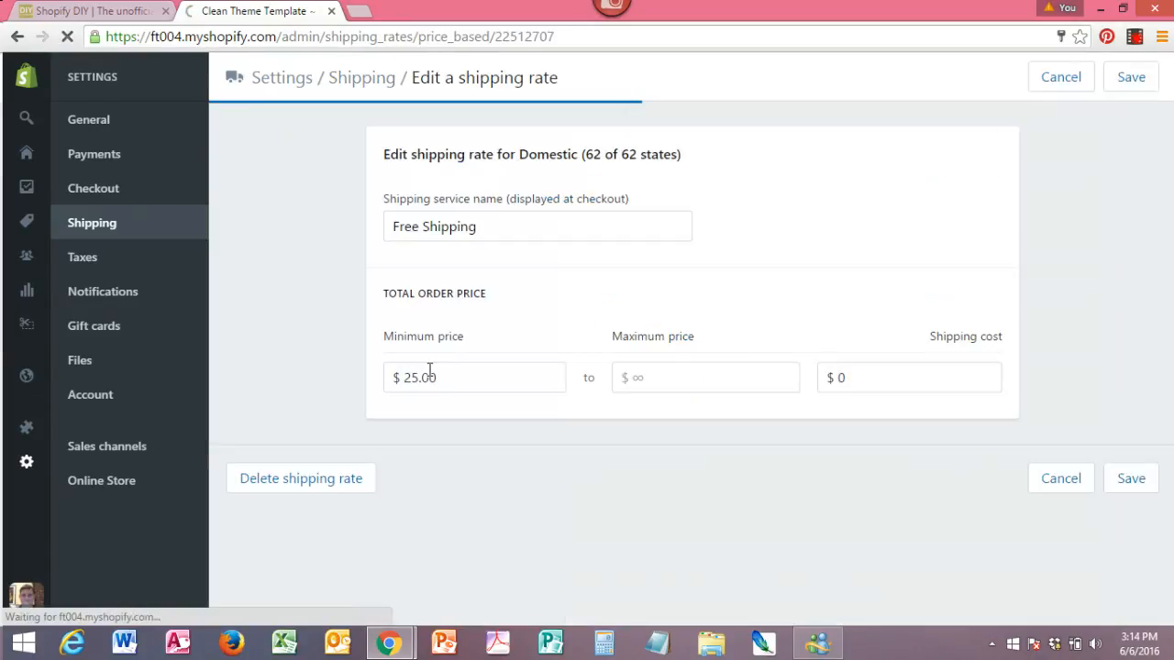
pyautogui.moveTo(408, 377); pyautogui.dragTo(403, 377)
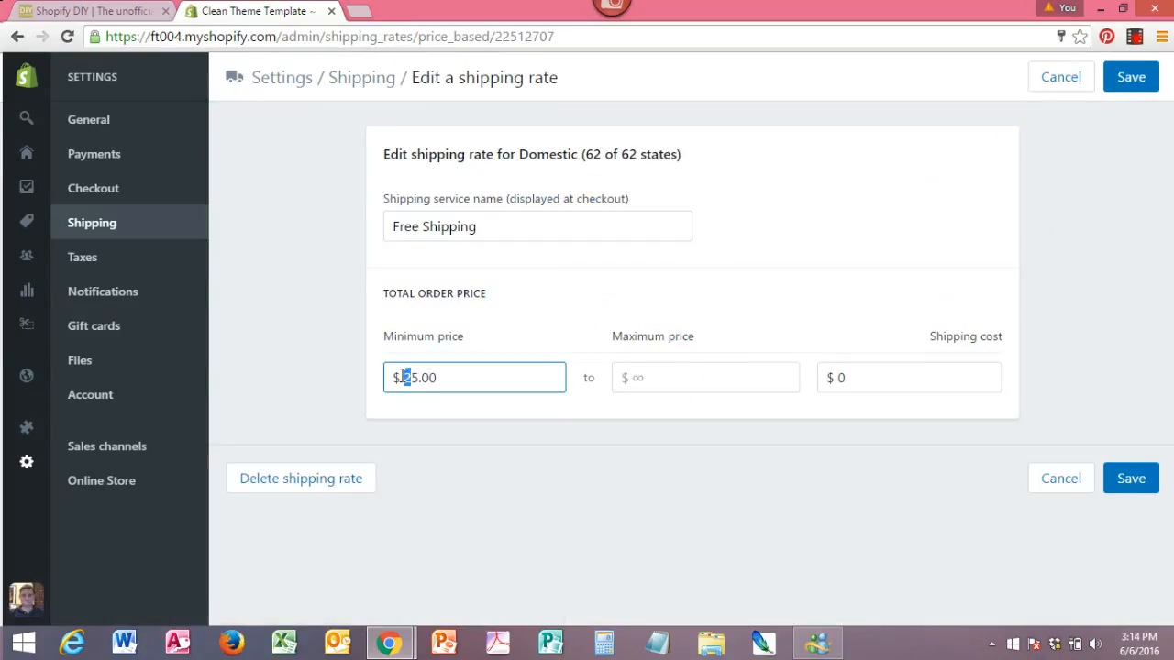
pyautogui.write('7')
pyautogui.click(1134, 480)
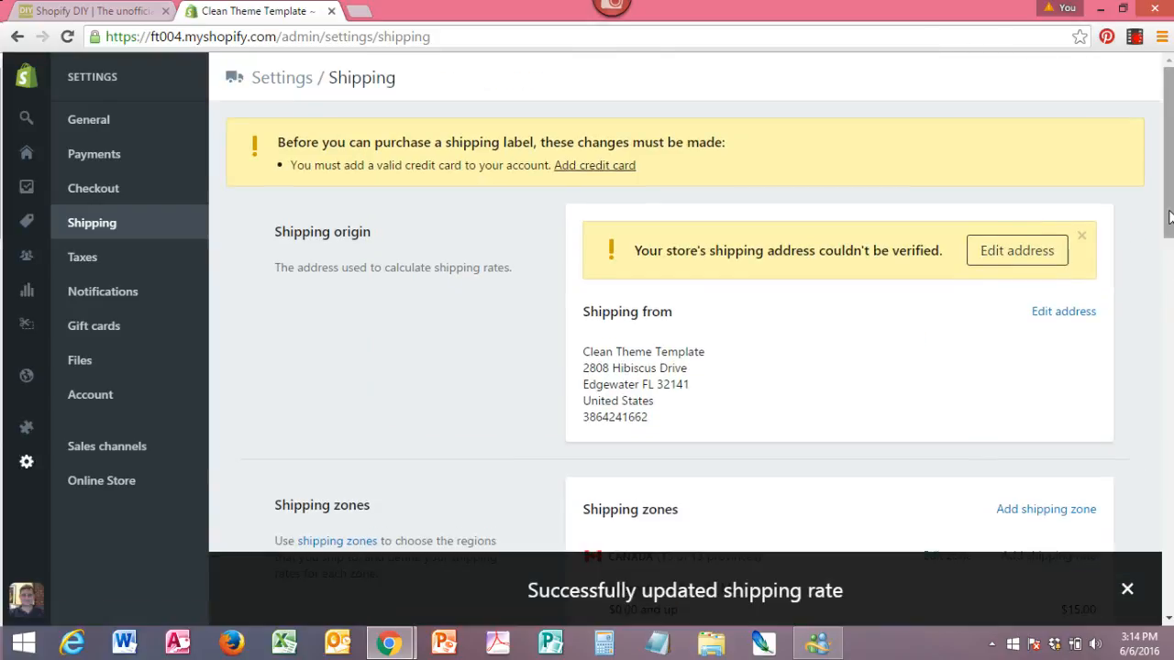
# Start a new shipping rate for the Domestic zone, based on order price, and name it "Standard Shipping".
pyautogui.scroll(-4, 1171, 312)
pyautogui.moveTo(1169, 320); pyautogui.dragTo(1169, 336)
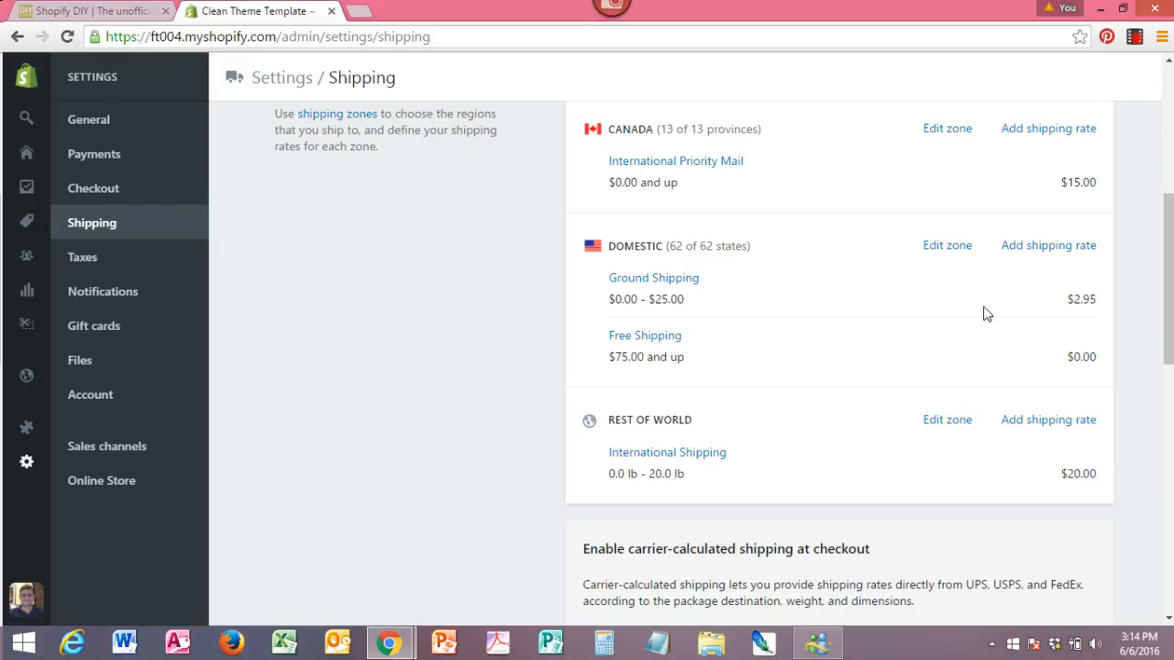
pyautogui.click(1047, 255)
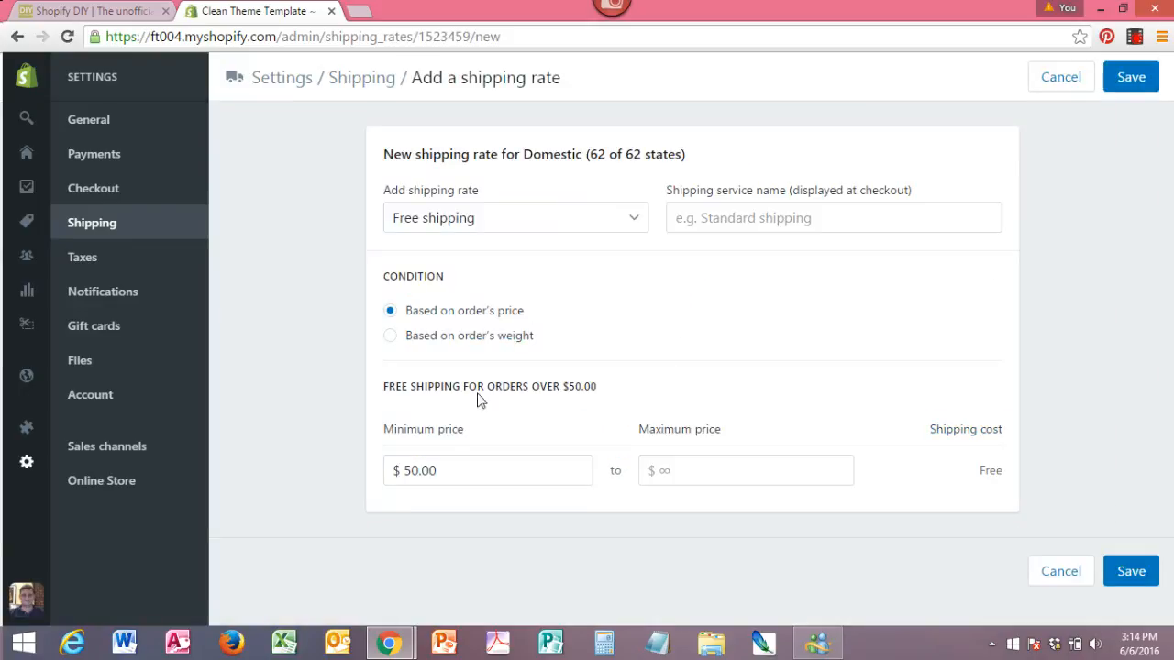
pyautogui.moveTo(435, 470); pyautogui.dragTo(390, 473)
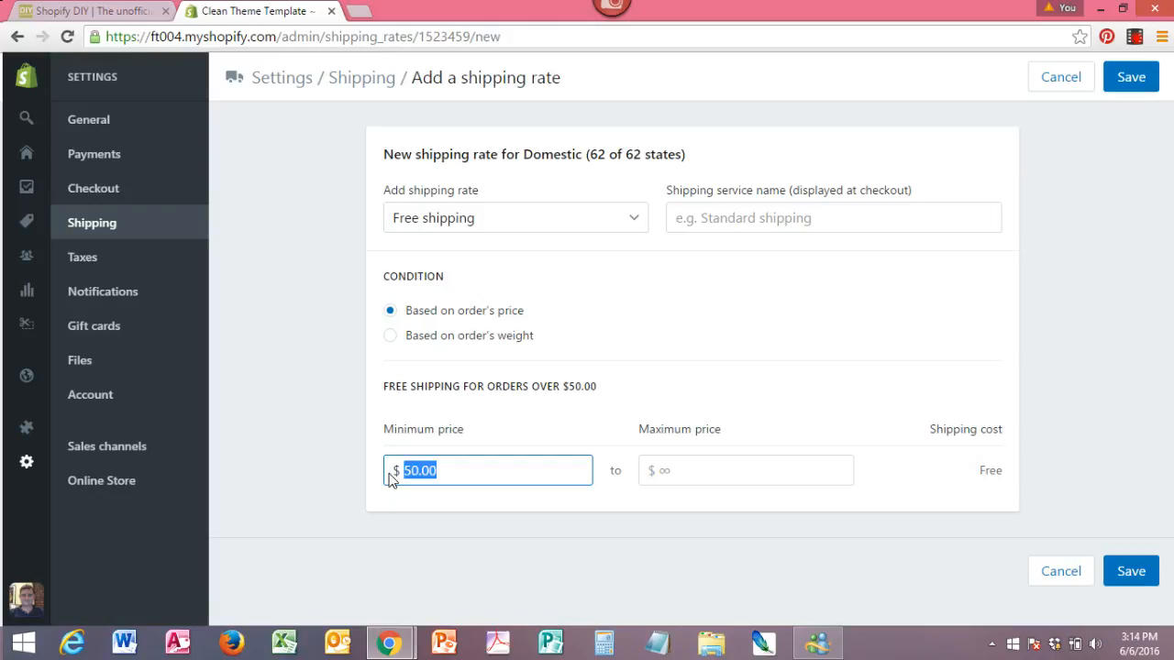
pyautogui.click(537, 221)
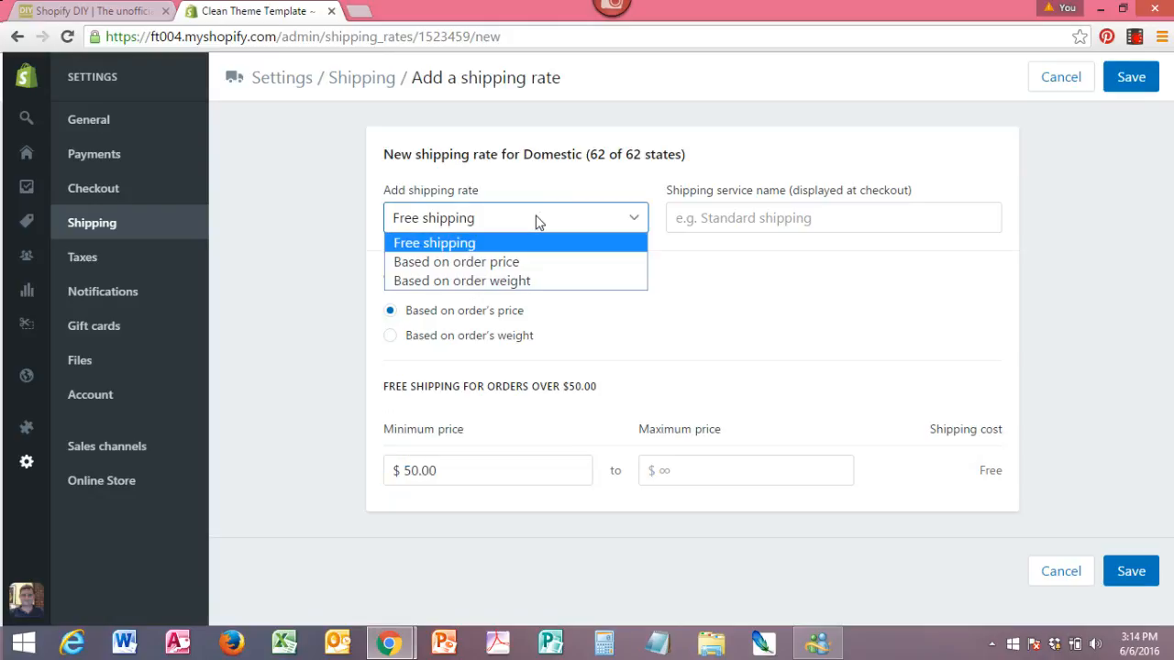
pyautogui.click(495, 263)
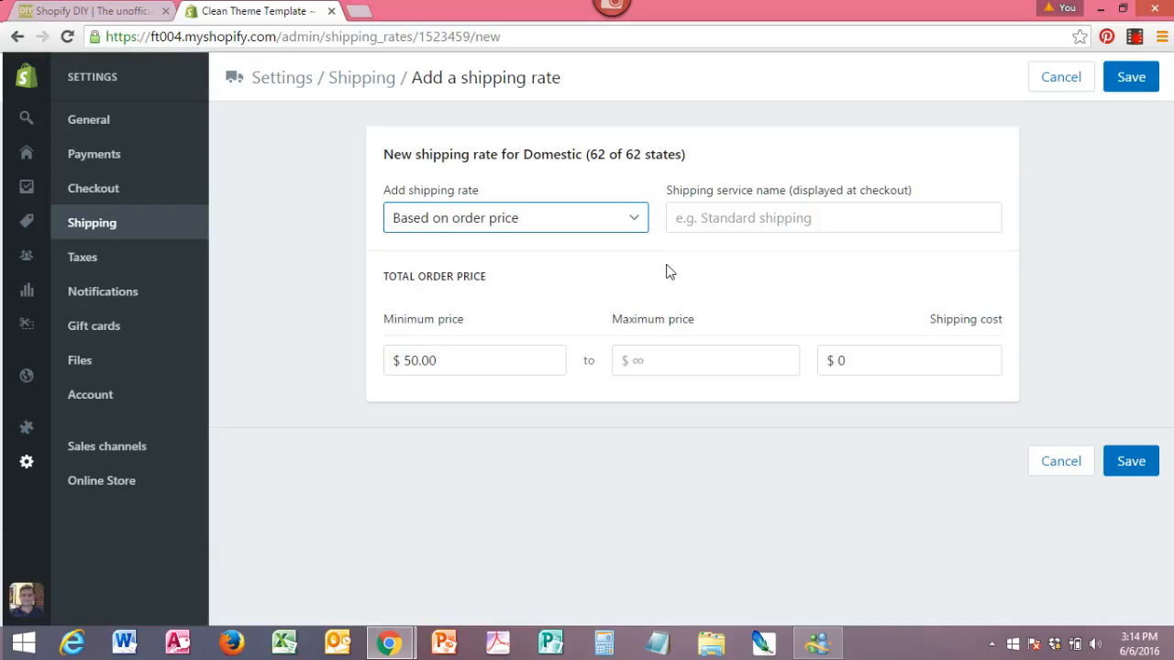
pyautogui.click(726, 227)
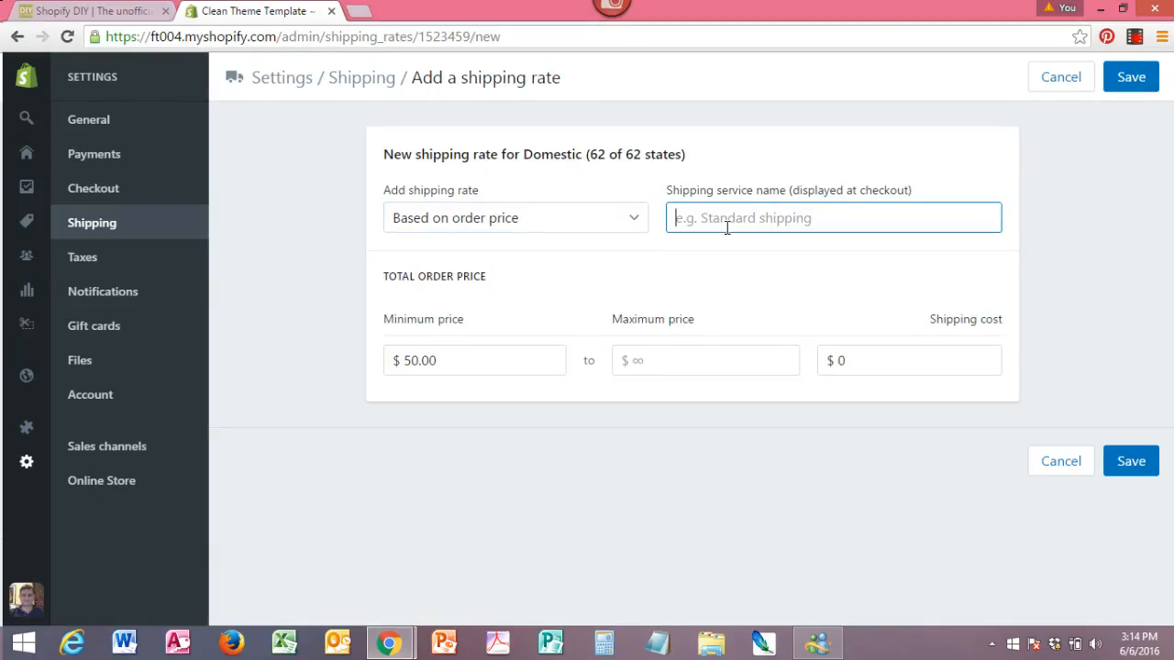
pyautogui.write('Standard Shippingf')
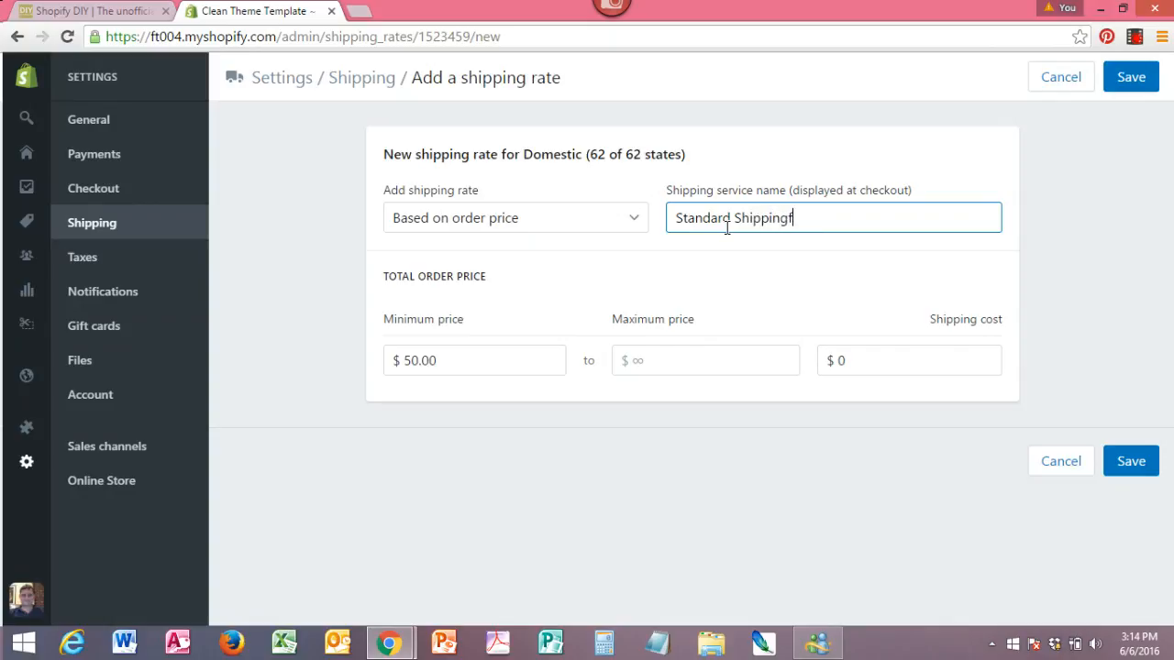
# Set the new domestic rate's order price range to $25 to $75 with a shipping cost of $4.95, and save it.
pyautogui.moveTo(438, 361); pyautogui.dragTo(404, 364)
pyautogui.write('25')
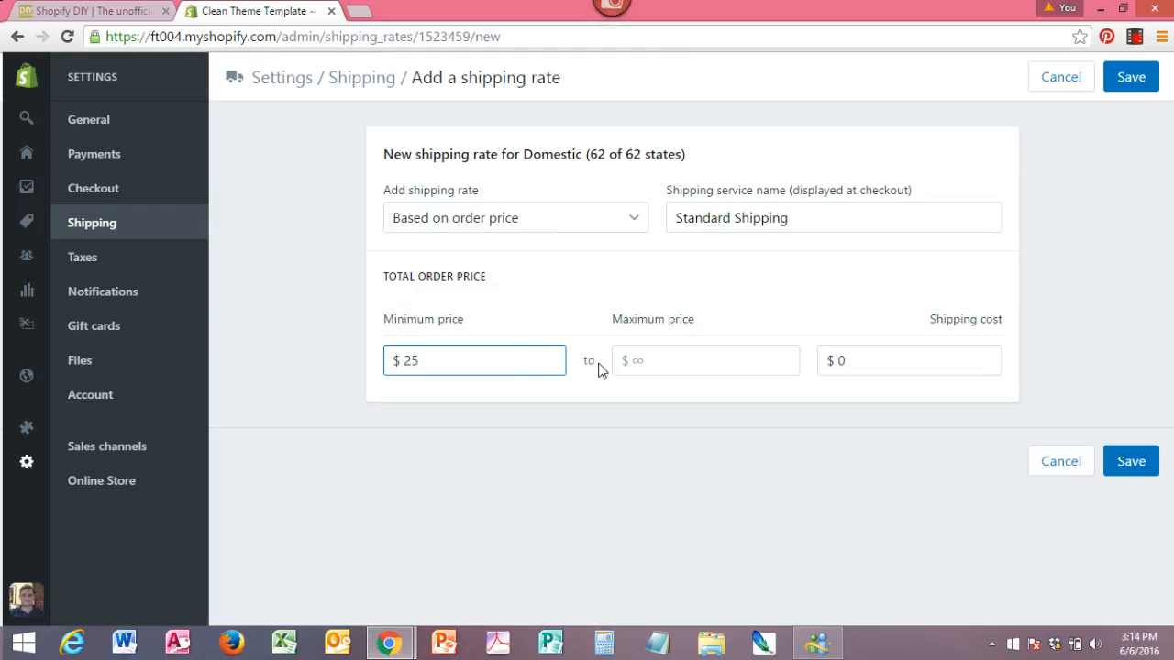
pyautogui.click(649, 361)
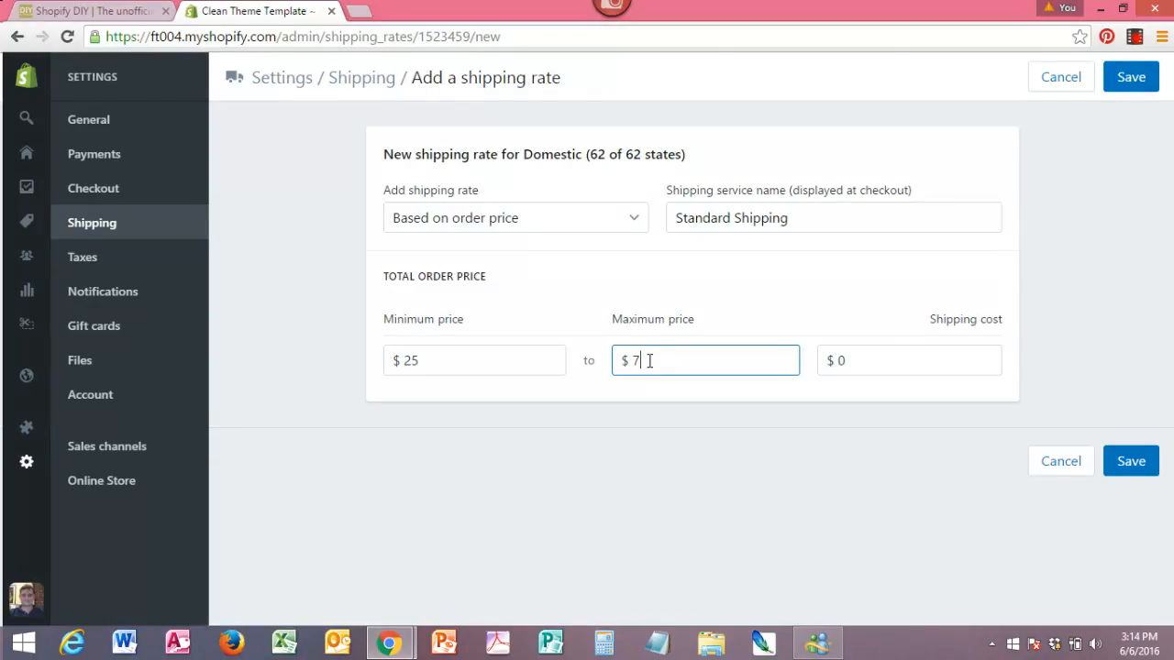
pyautogui.doubleClick(837, 361)
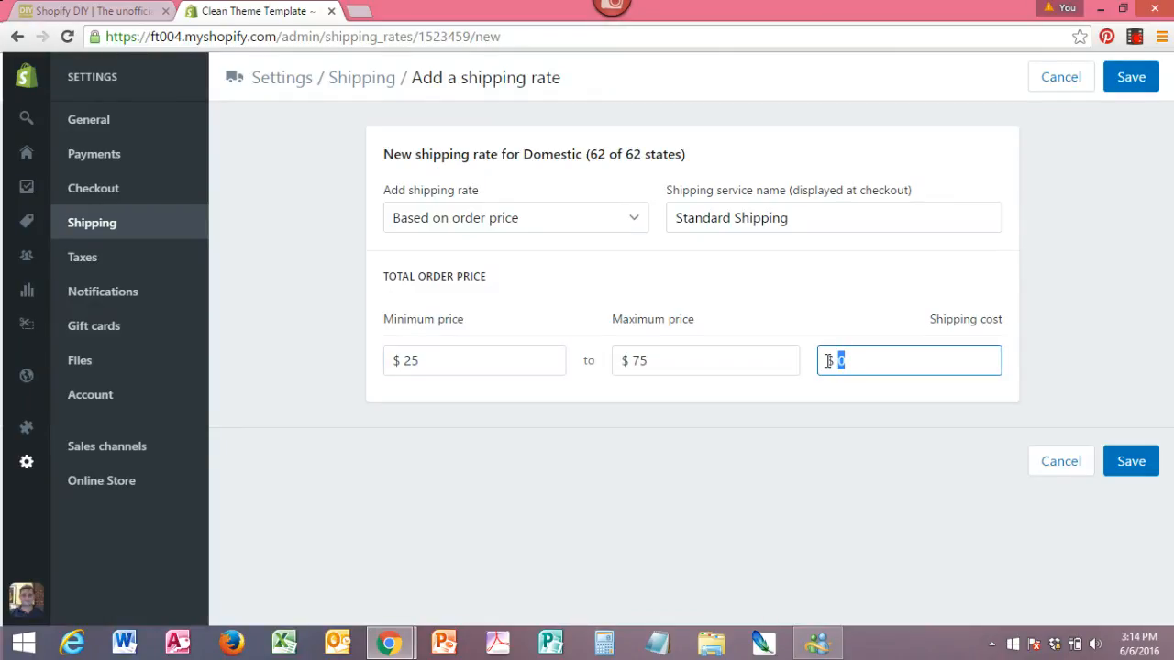
pyautogui.write('4.95')
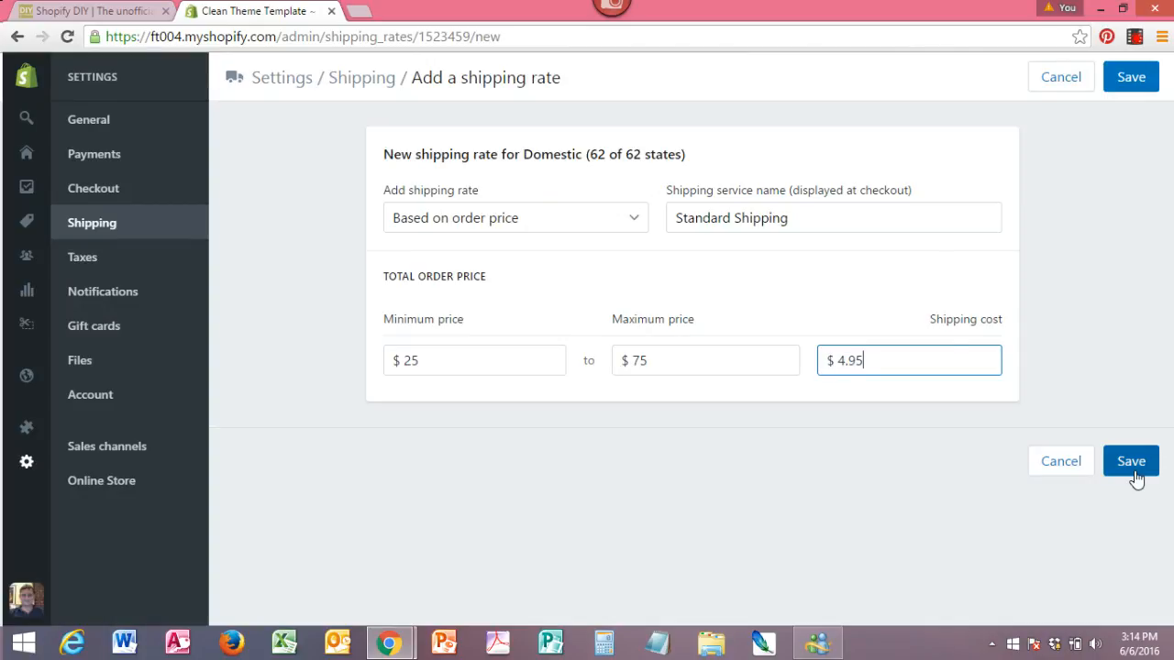
pyautogui.click(1131, 462)
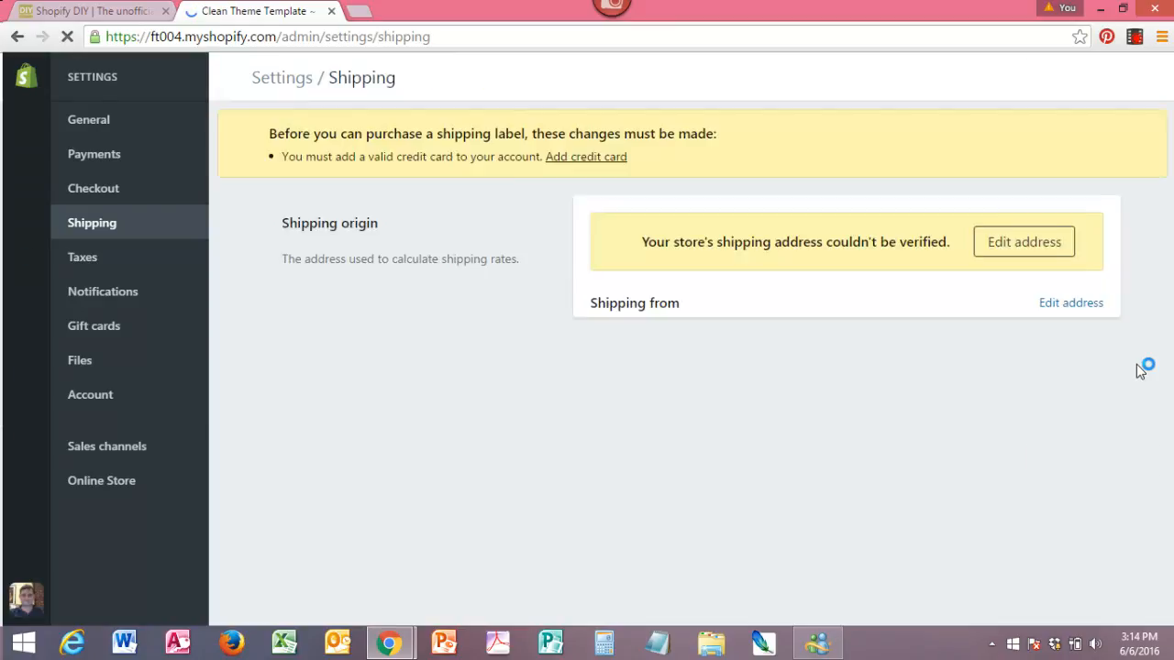
# Create a new shipping zone containing the United Kingdom, name it "UK", and save it.
pyautogui.scroll(-4, 1166, 231)
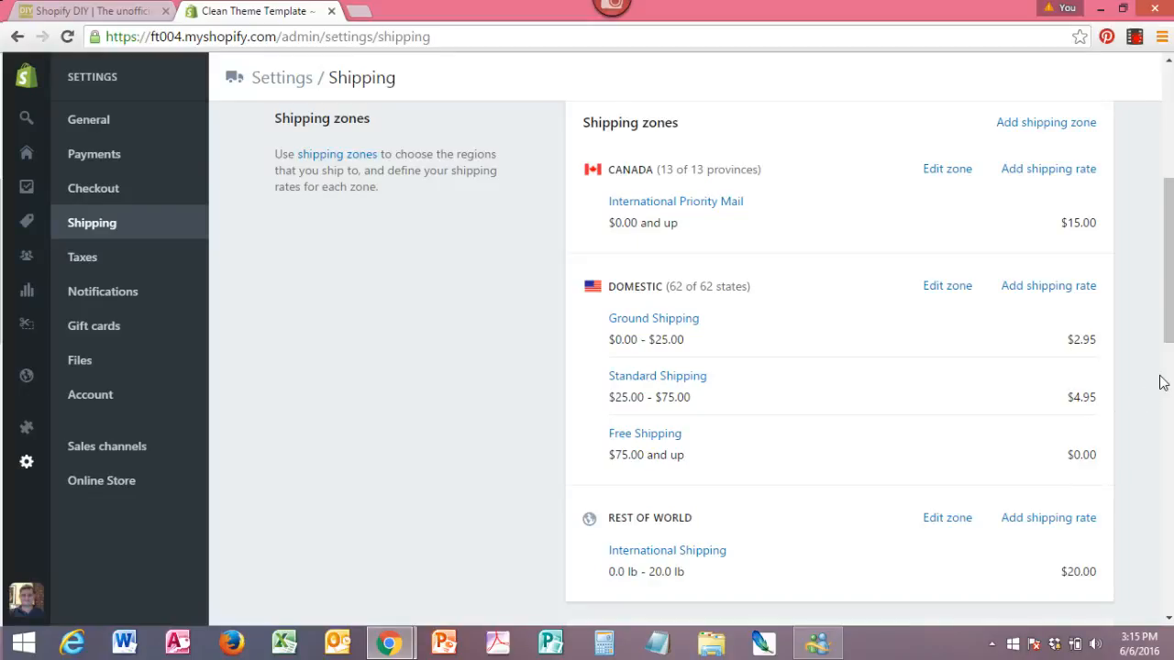
pyautogui.moveTo(1167, 315)
pyautogui.mouseDown()
pyautogui.moveTo(1169, 333)
pyautogui.moveTo(1170, 321)
pyautogui.mouseUp()
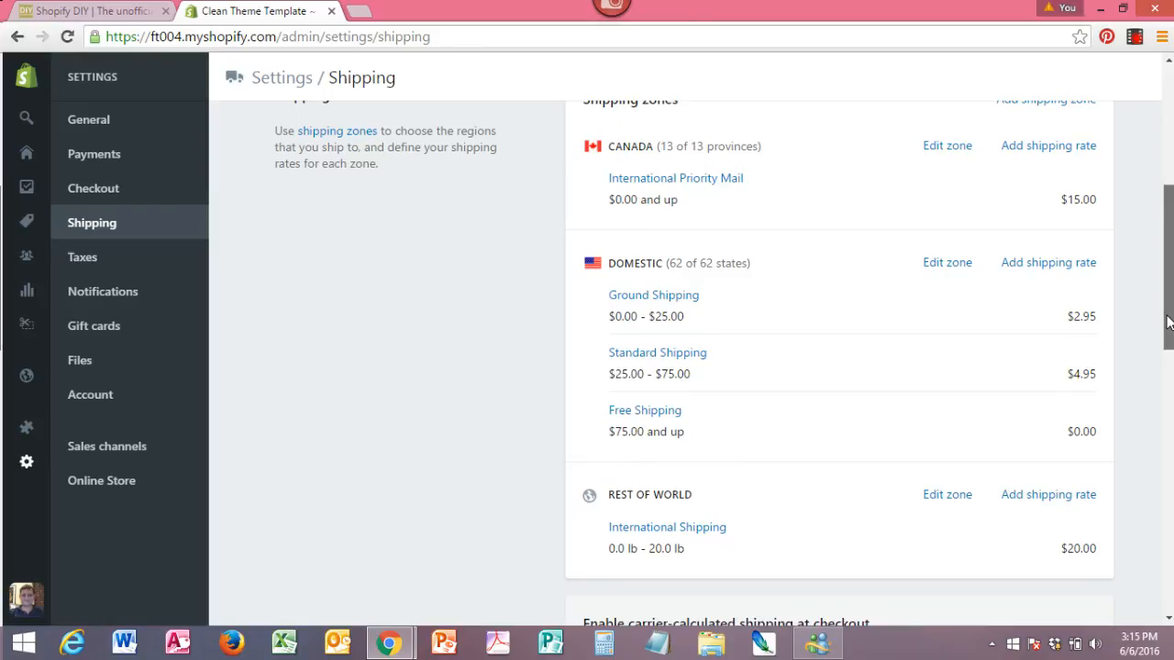
pyautogui.moveTo(1167, 320); pyautogui.dragTo(1169, 290)
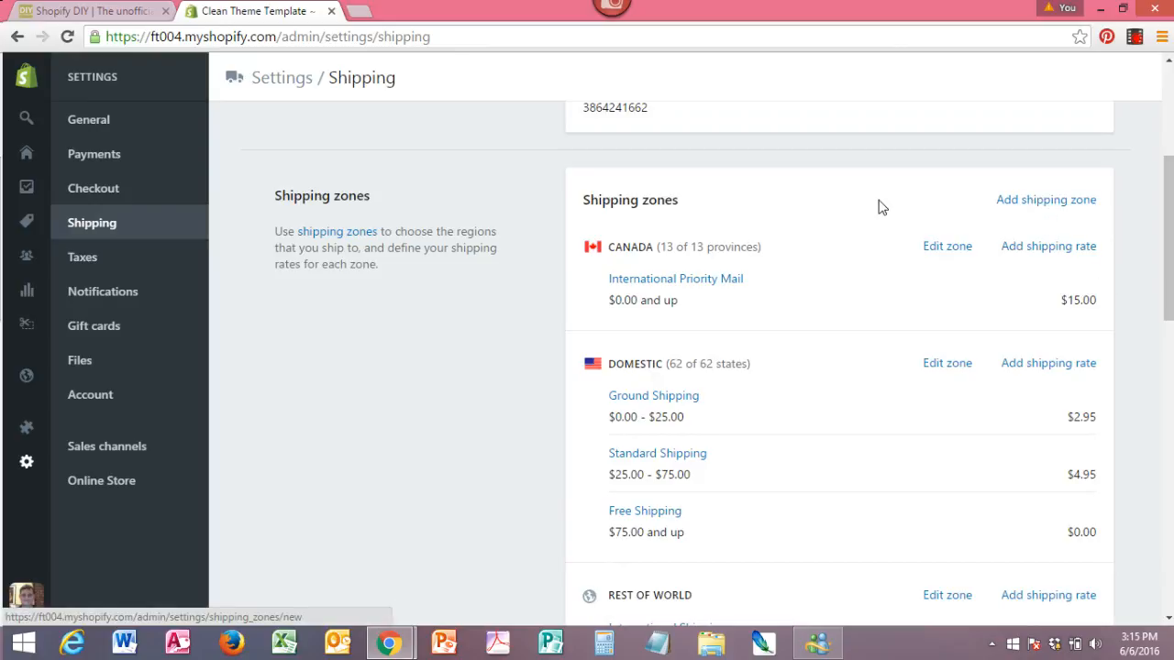
pyautogui.click(1057, 207)
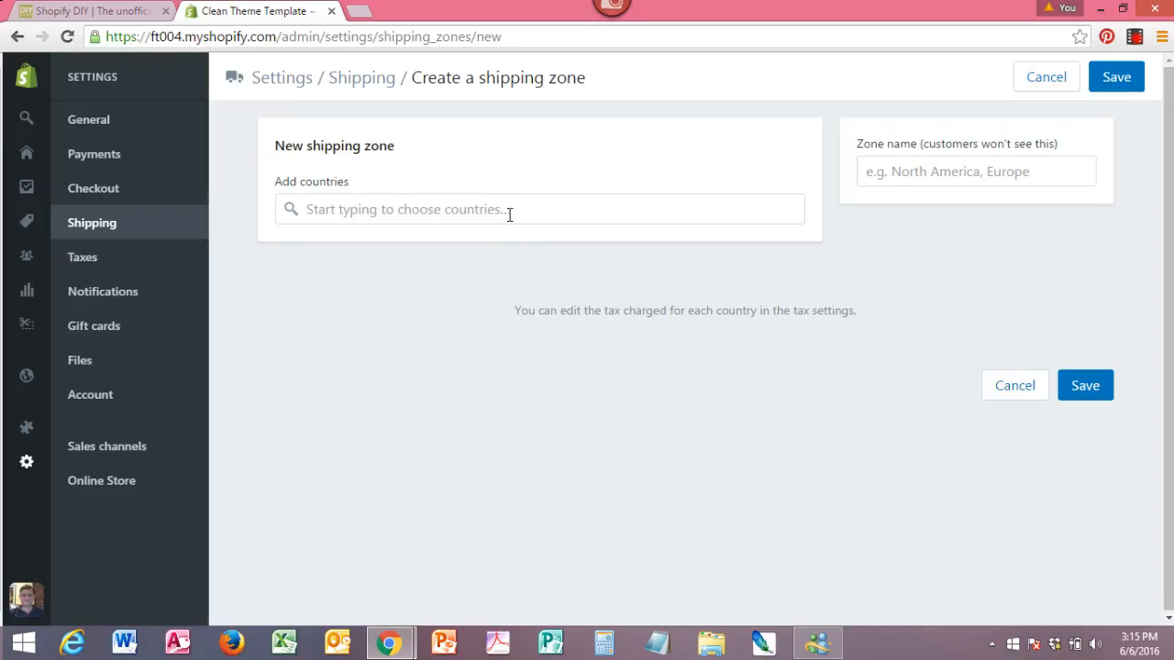
pyautogui.write('un')
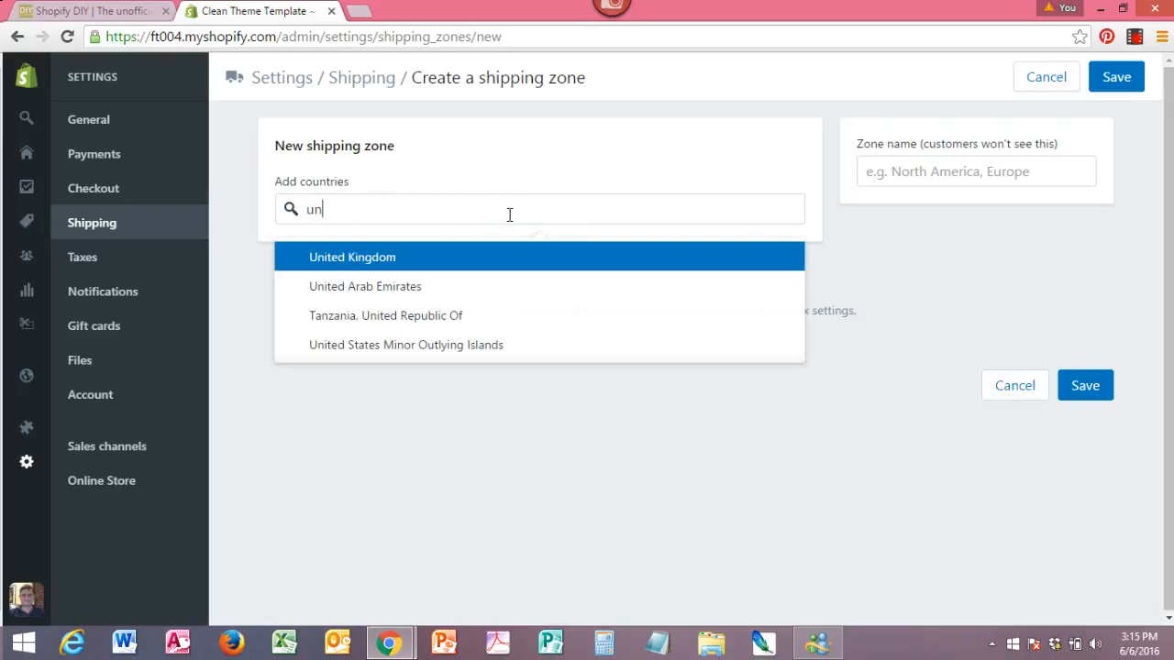
pyautogui.click(388, 265)
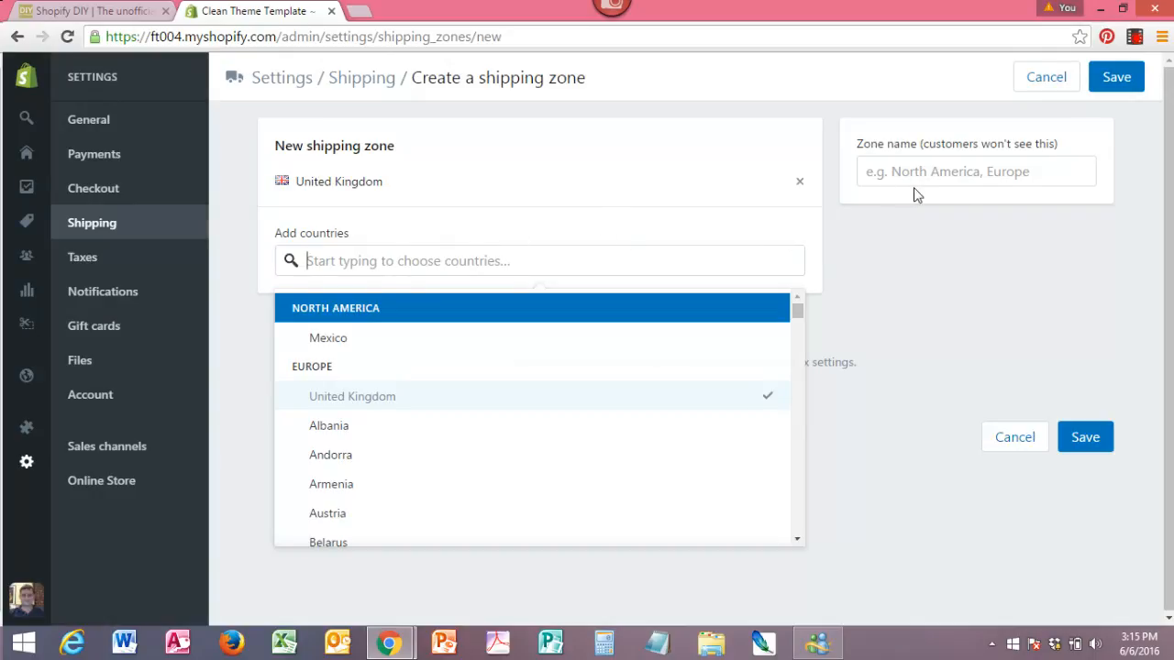
pyautogui.click(944, 176)
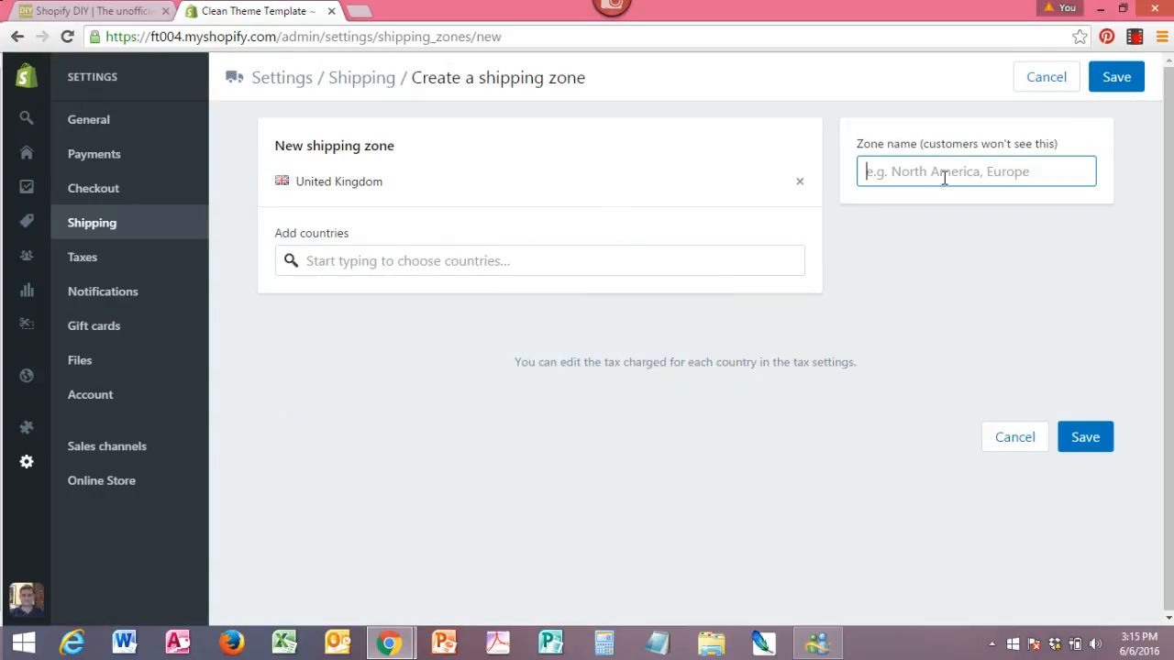
pyautogui.write('UK')
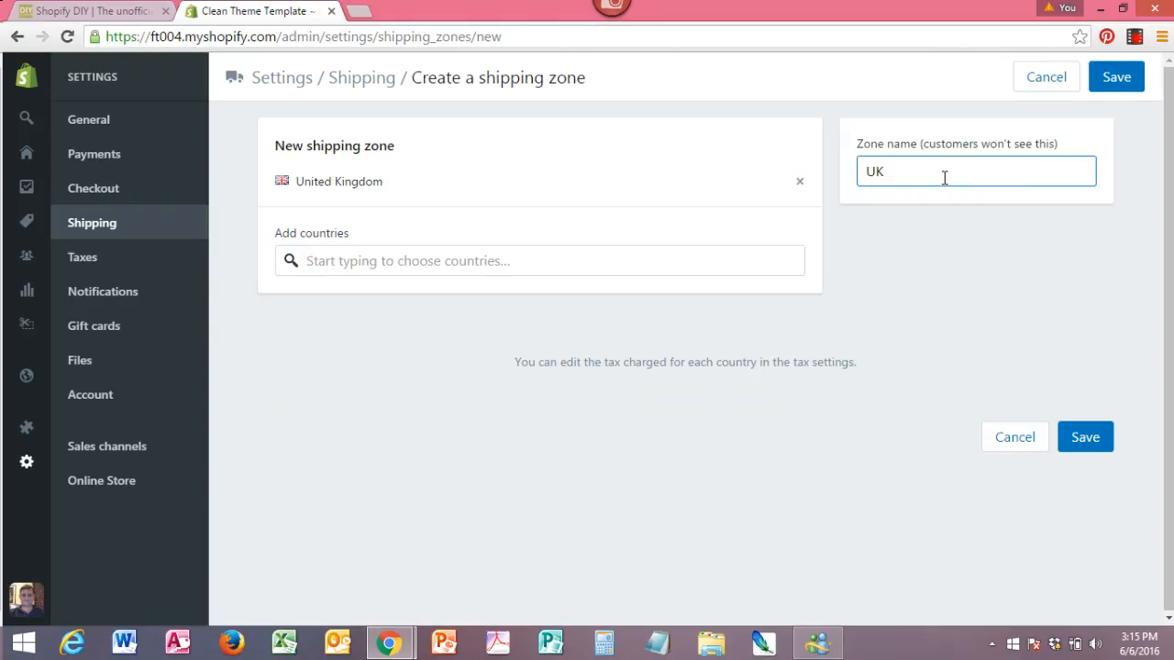
pyautogui.click(1085, 440)
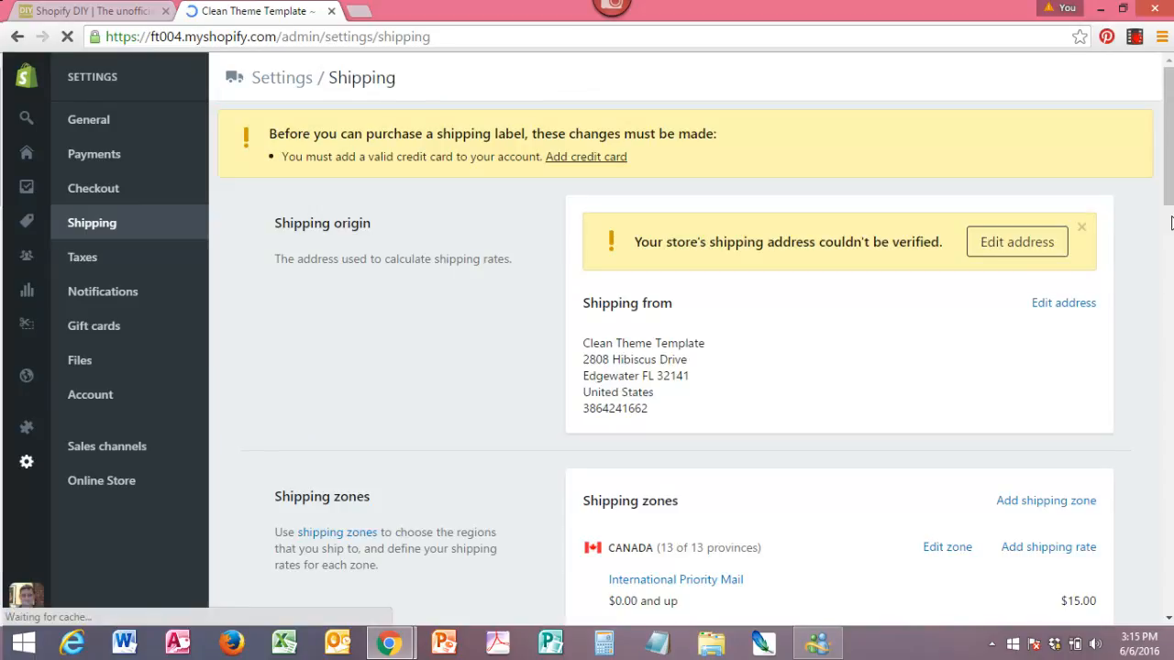
# Start a new shipping rate for the UK zone, based on order price, and name it "UK shipping".
pyautogui.moveTo(1169, 168); pyautogui.dragTo(1169, 360)
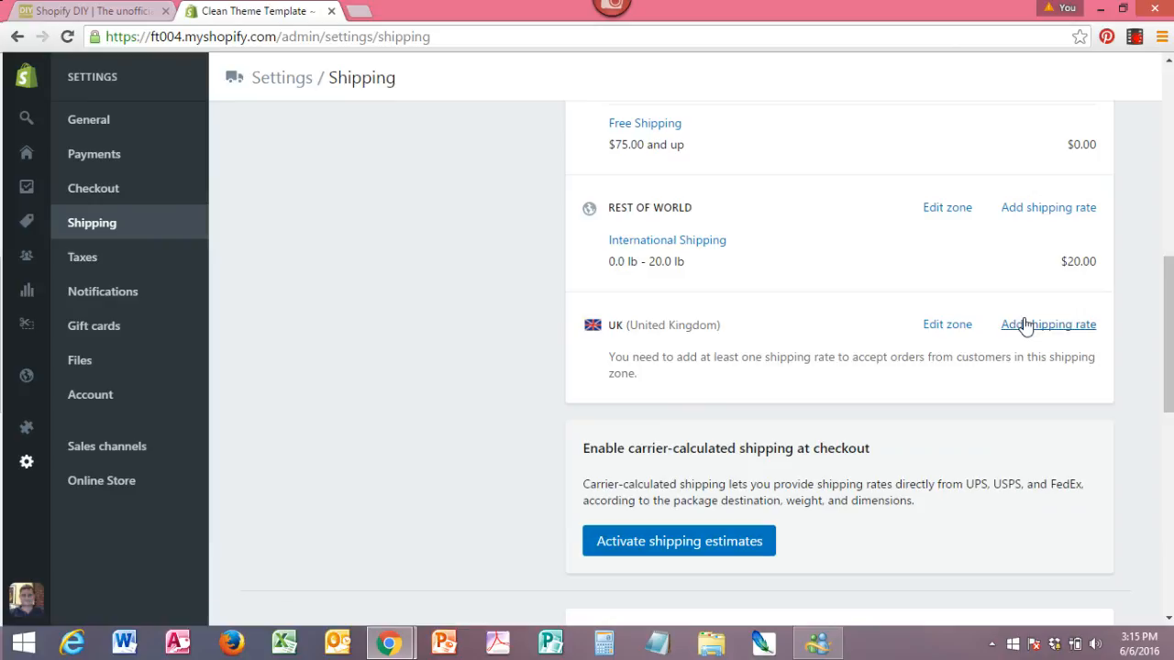
pyautogui.click(1046, 335)
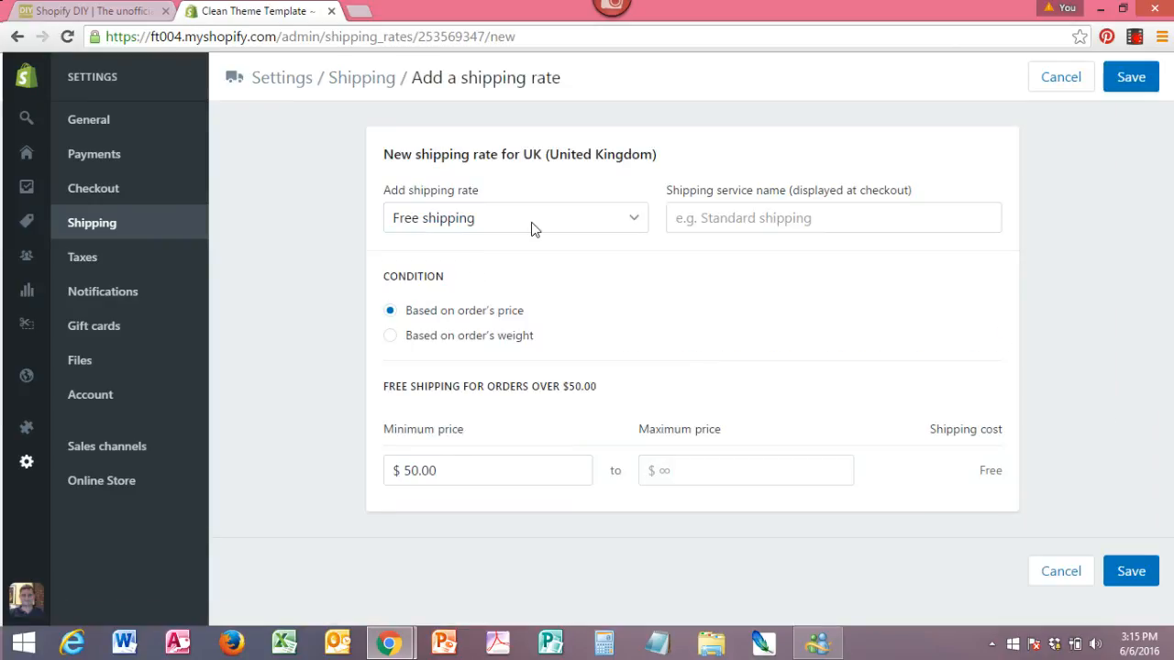
pyautogui.click(535, 228)
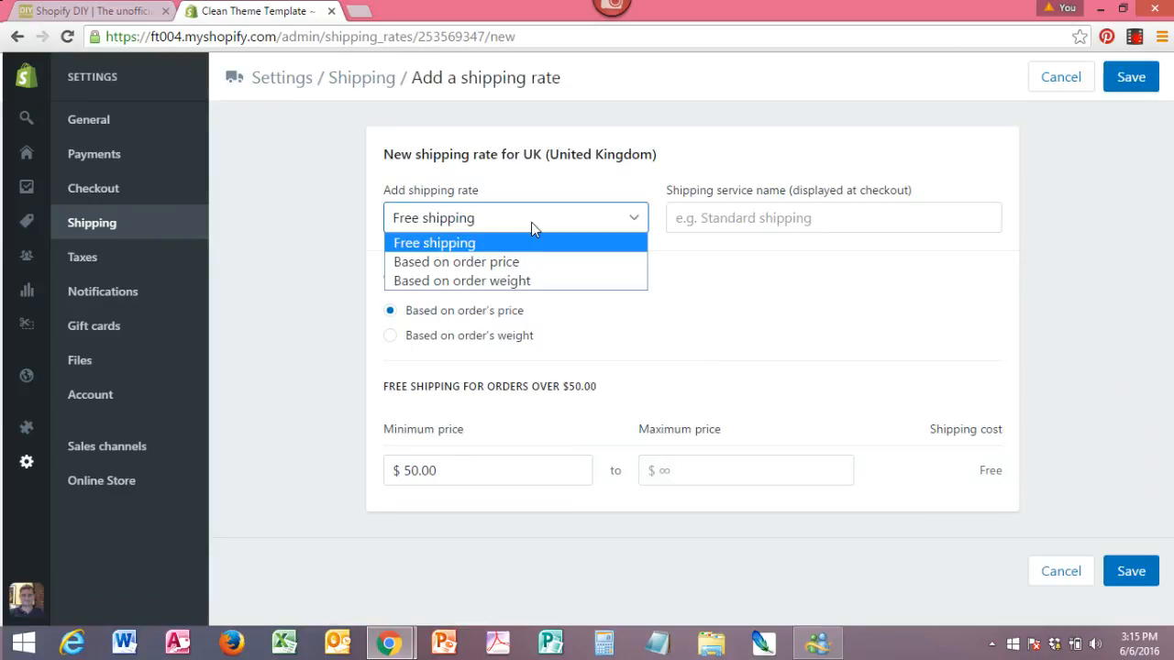
pyautogui.click(490, 264)
pyautogui.click(683, 220)
pyautogui.write('U')
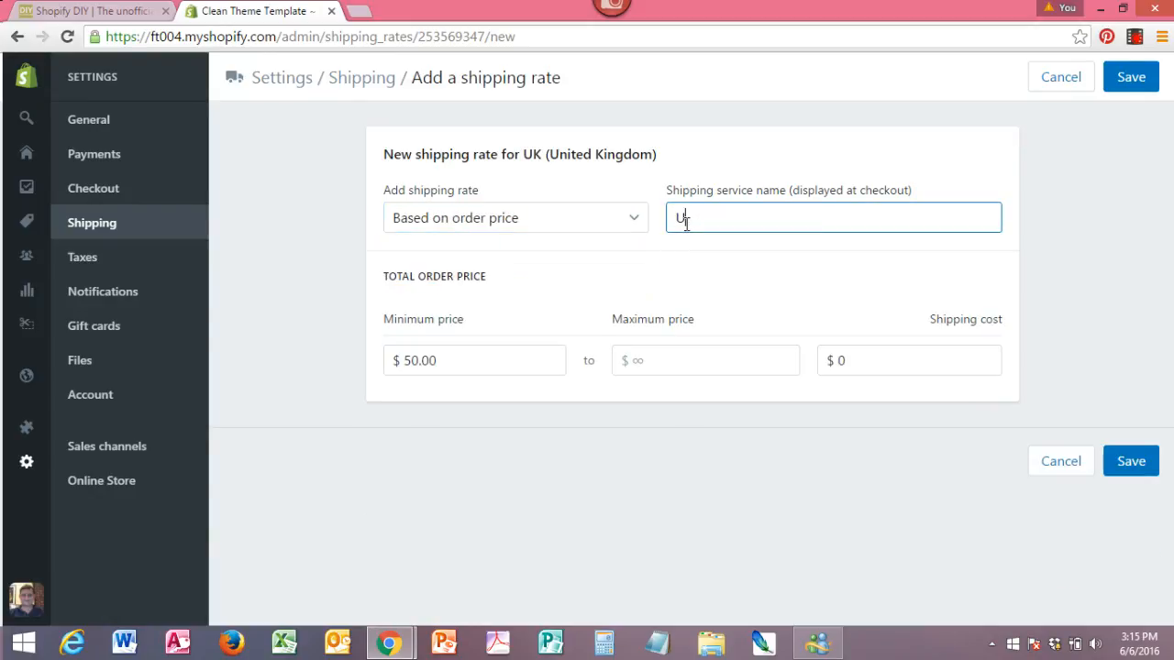
pyautogui.write('K shipping')
# Set the UK rate's minimum order price to $0 and its shipping cost to $10, and save it.
pyautogui.moveTo(450, 357); pyautogui.dragTo(384, 357)
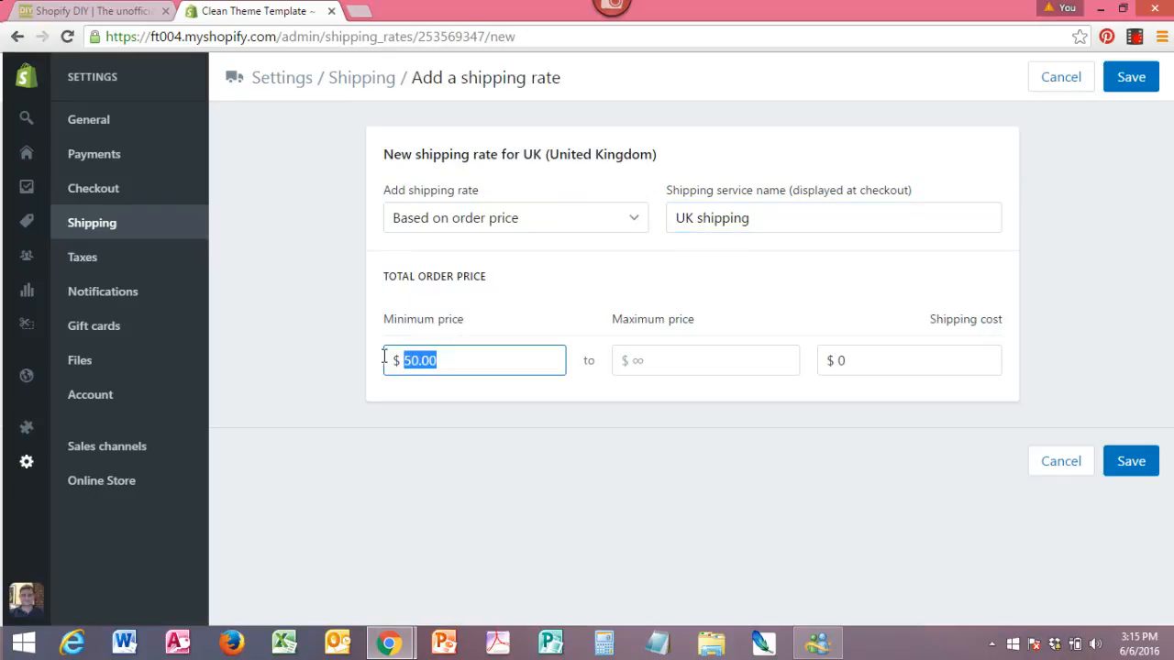
pyautogui.write('0')
pyautogui.moveTo(856, 364); pyautogui.dragTo(829, 357)
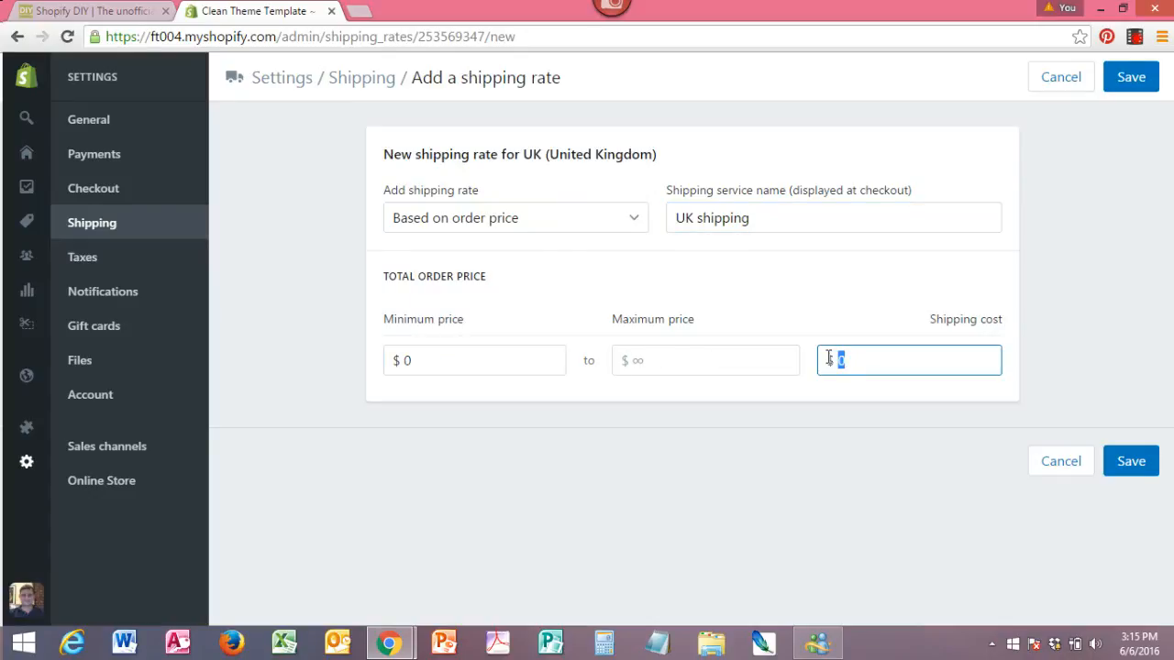
pyautogui.write('10')
pyautogui.click(1131, 461)
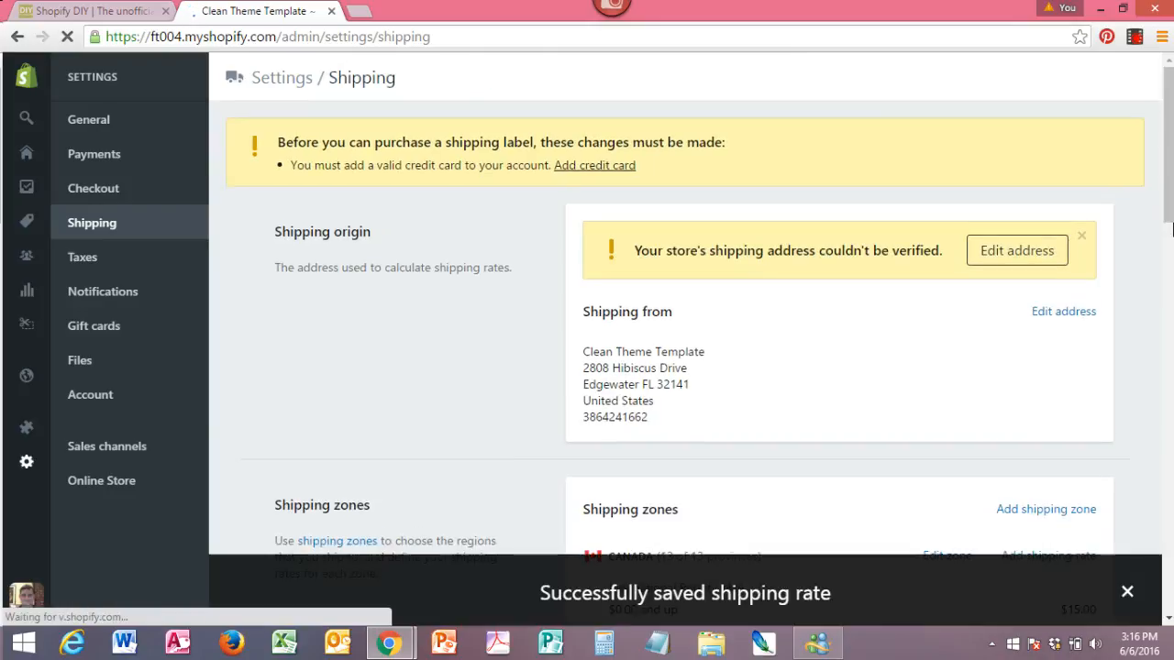
# Review the rest of the shipping settings and the United States regional tax rates in the tax settings.
pyautogui.moveTo(1166, 193); pyautogui.dragTo(1165, 423)
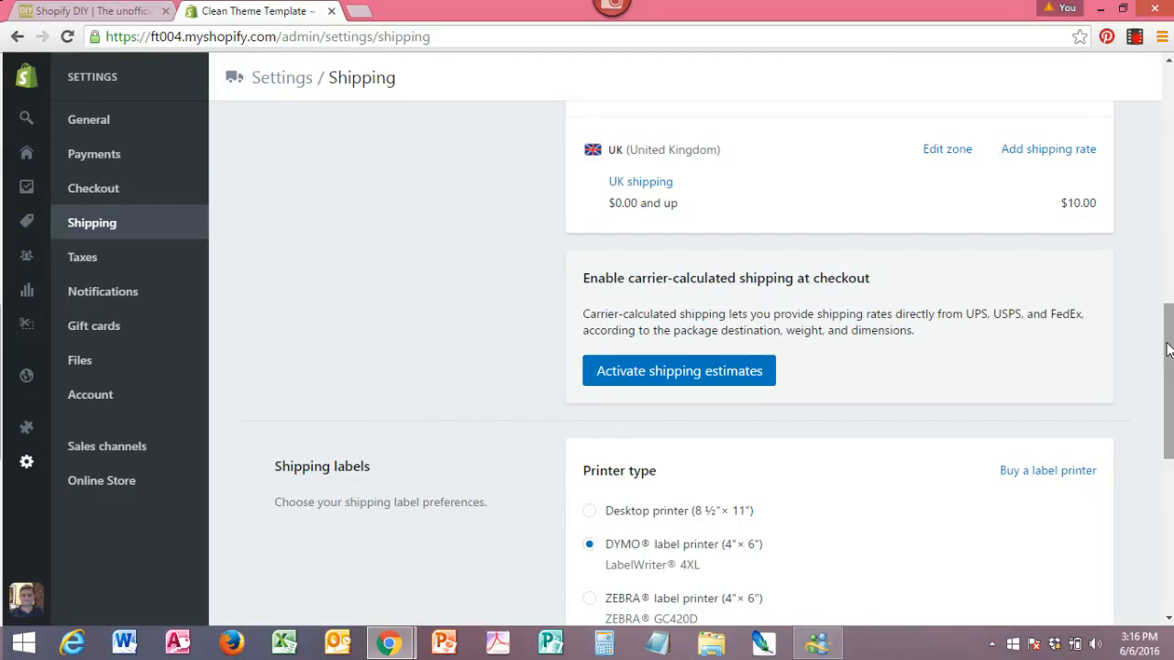
pyautogui.moveTo(1167, 349); pyautogui.dragTo(1157, 92)
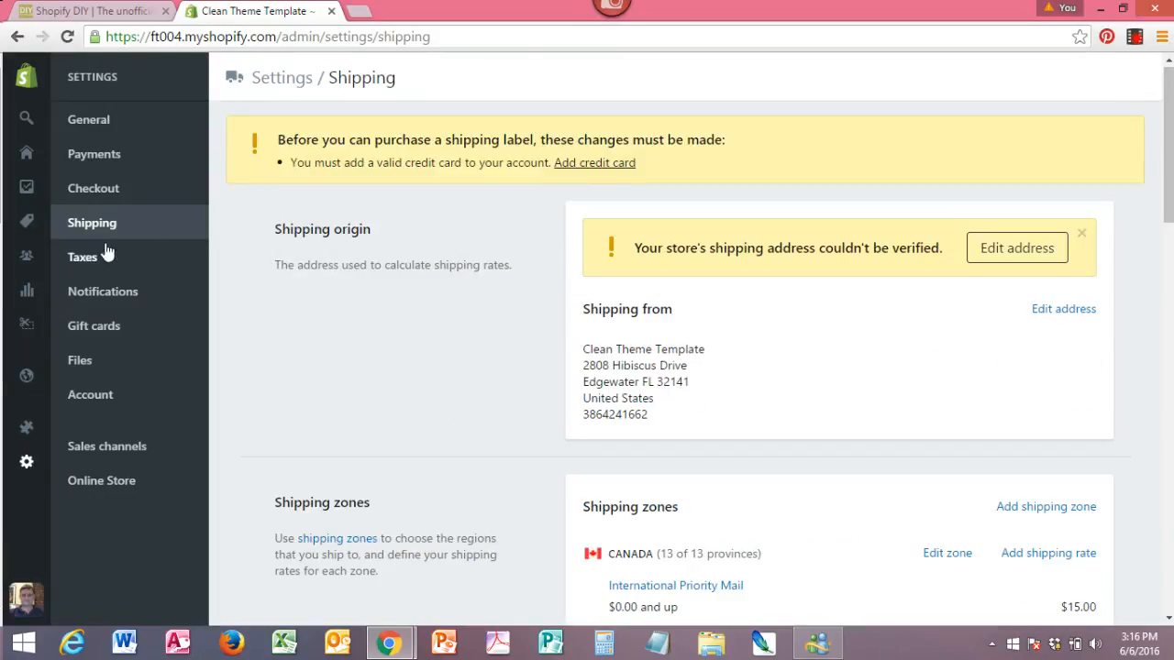
pyautogui.click(79, 262)
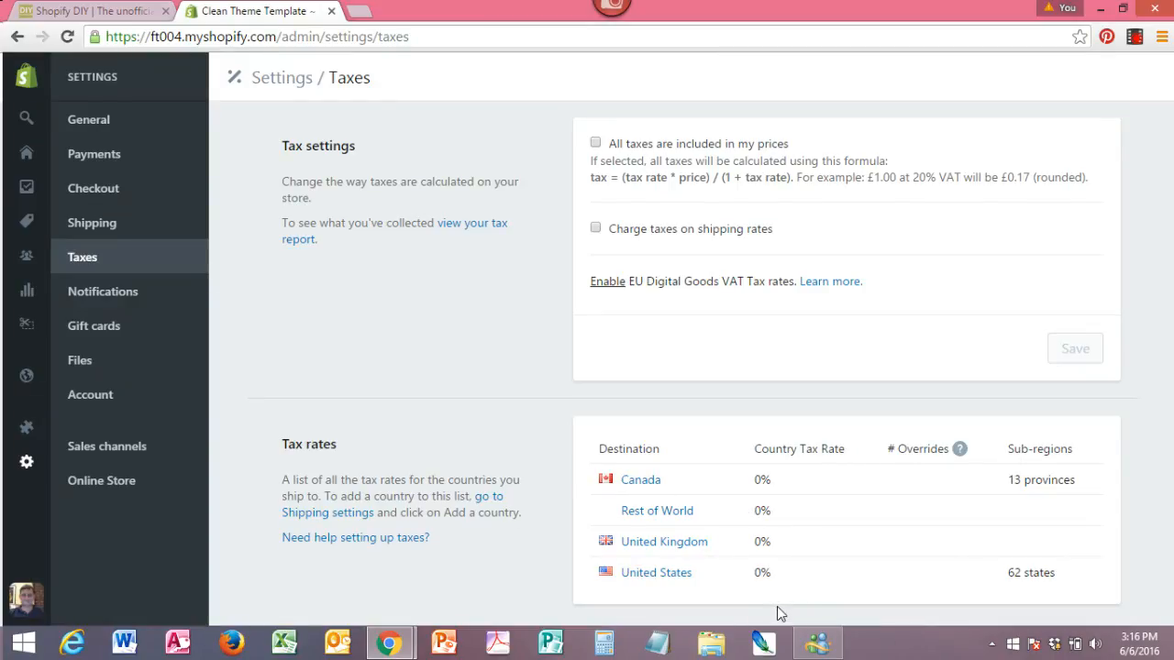
pyautogui.click(674, 580)
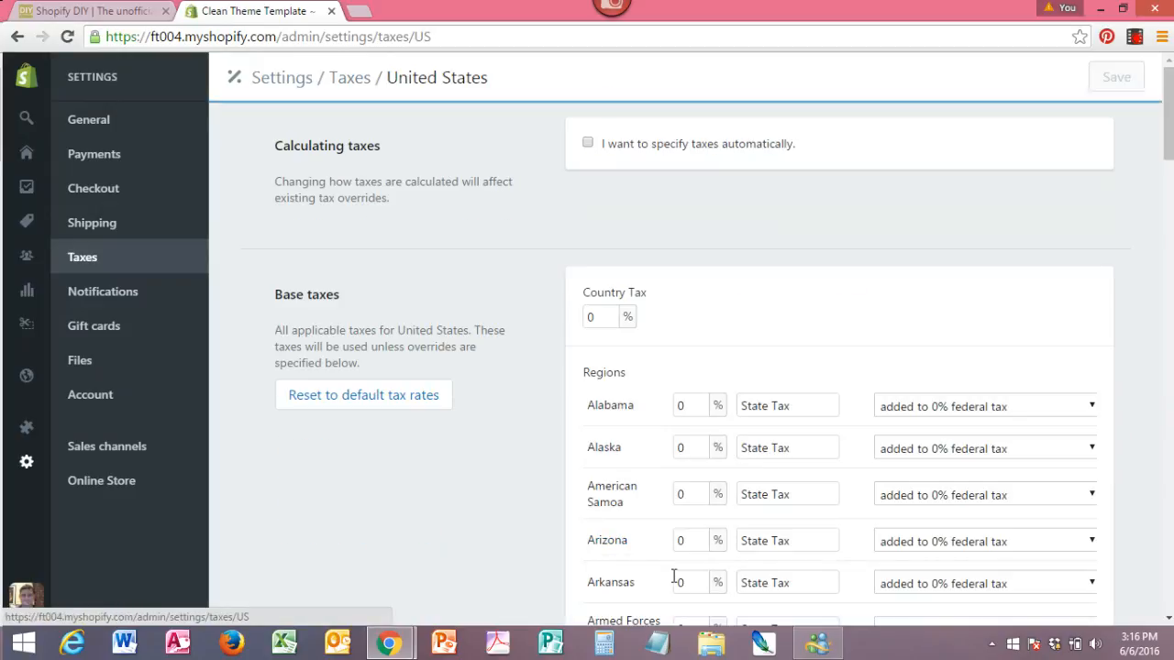
pyautogui.moveTo(1166, 135); pyautogui.dragTo(1171, 216)
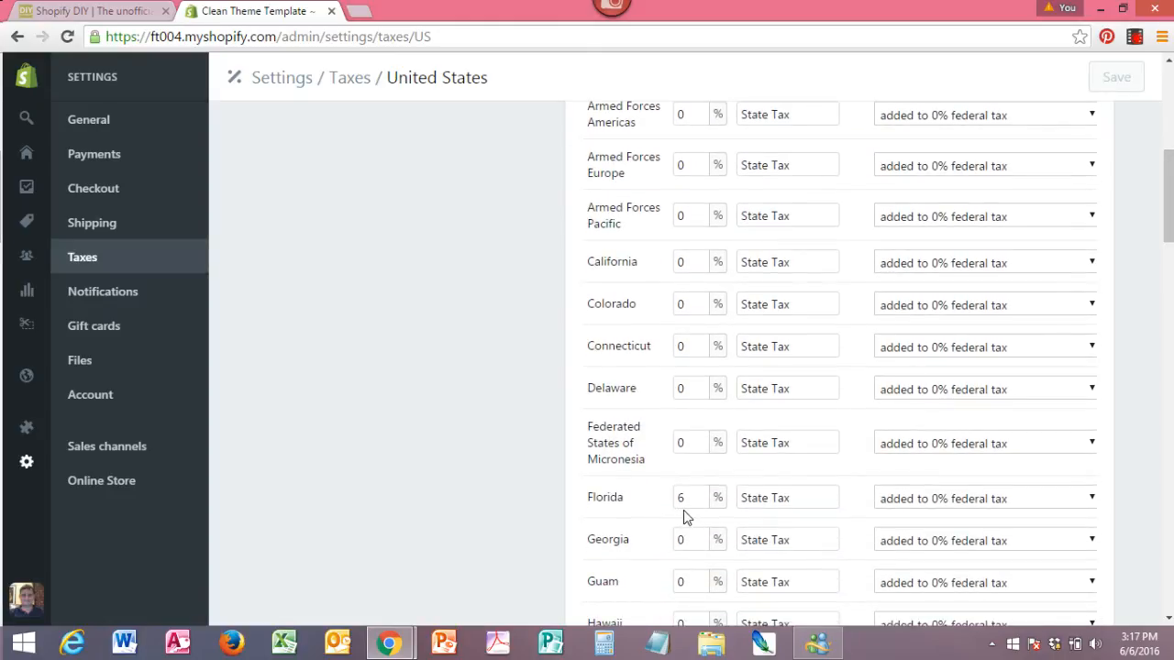
pyautogui.moveTo(1167, 220); pyautogui.dragTo(1168, 98)
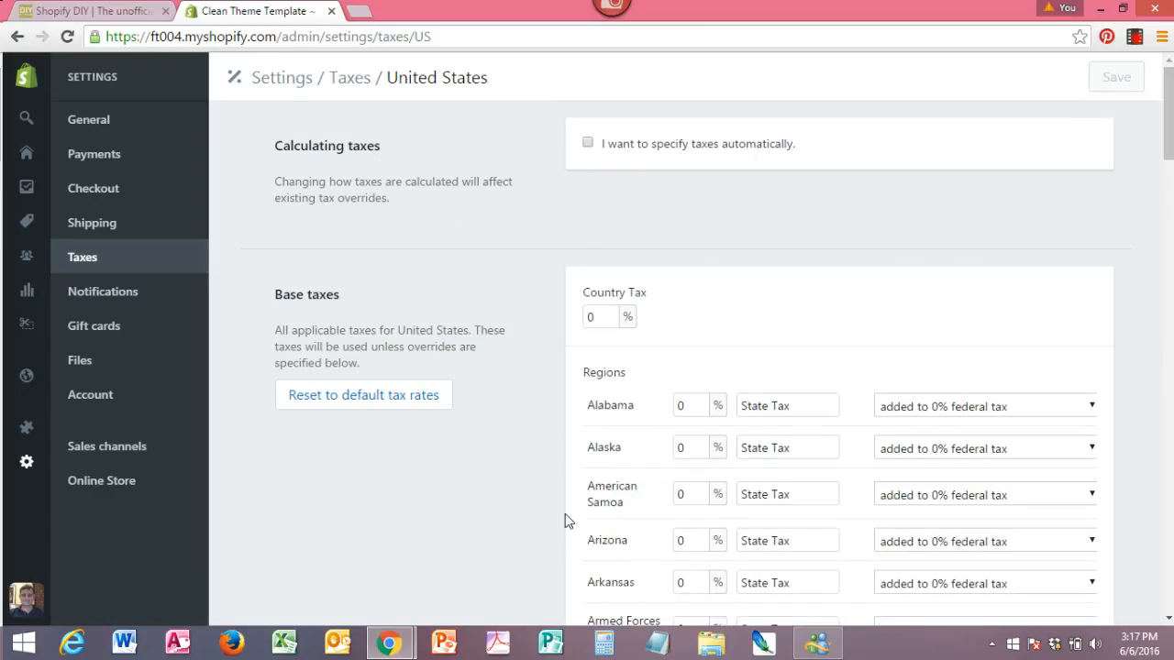
# Look over the notification email templates and open the Order confirmation template to examine its subject and HTML body.
pyautogui.click(96, 303)
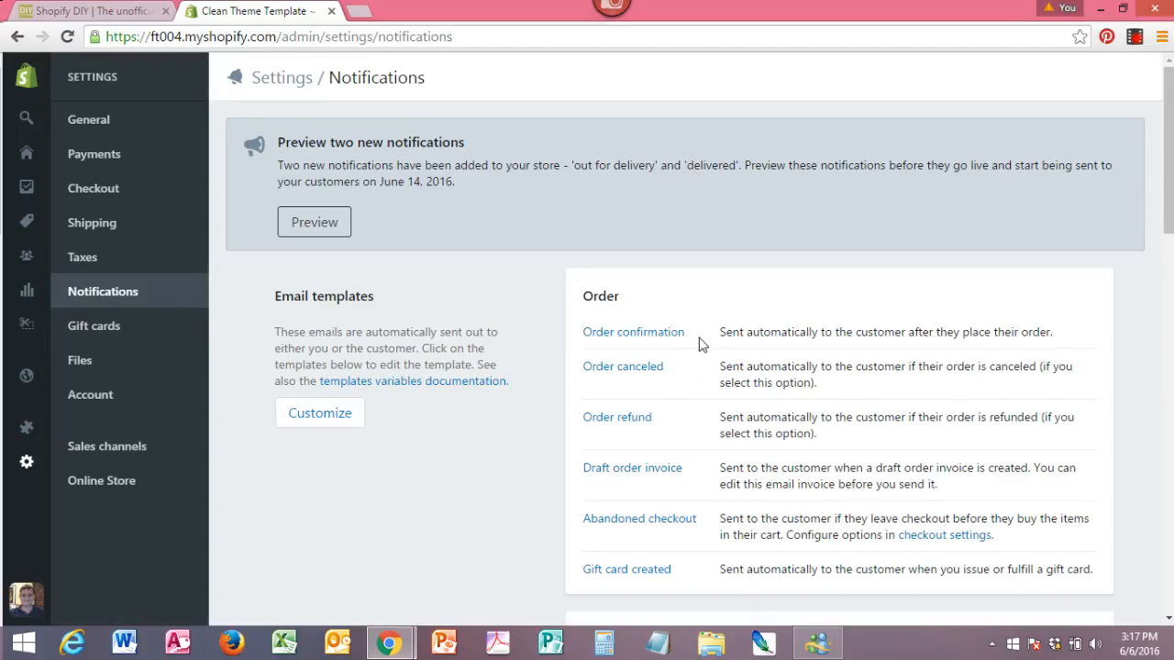
pyautogui.moveTo(1170, 210)
pyautogui.mouseDown()
pyautogui.moveTo(1170, 561)
pyautogui.moveTo(1170, 229)
pyautogui.mouseUp()
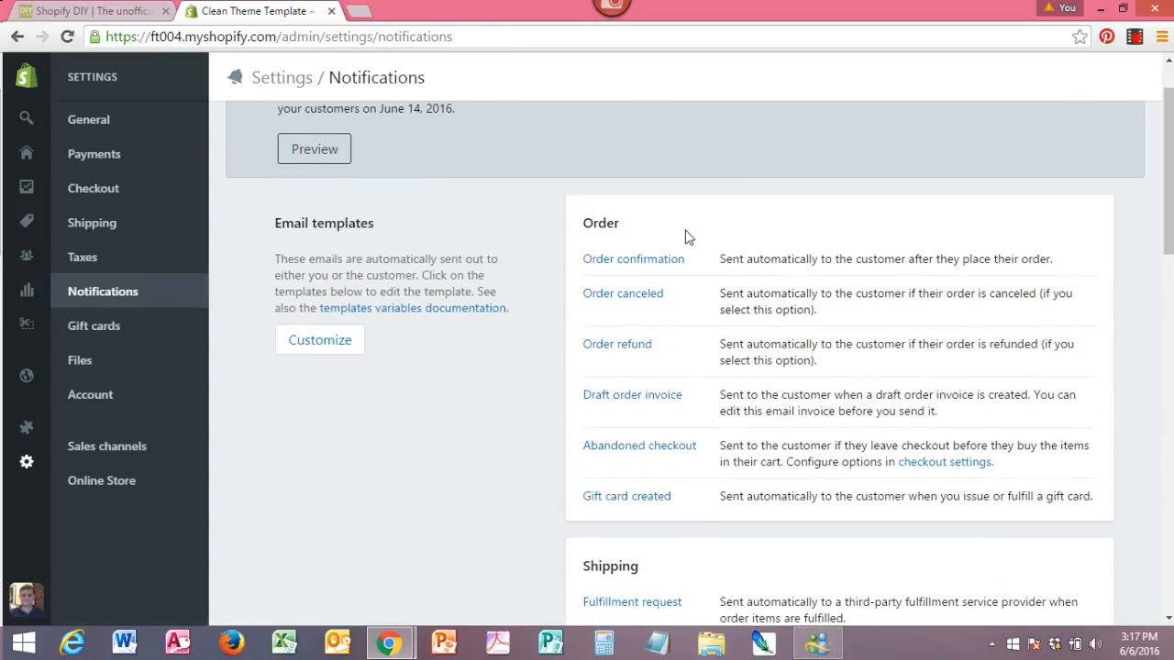
pyautogui.click(647, 264)
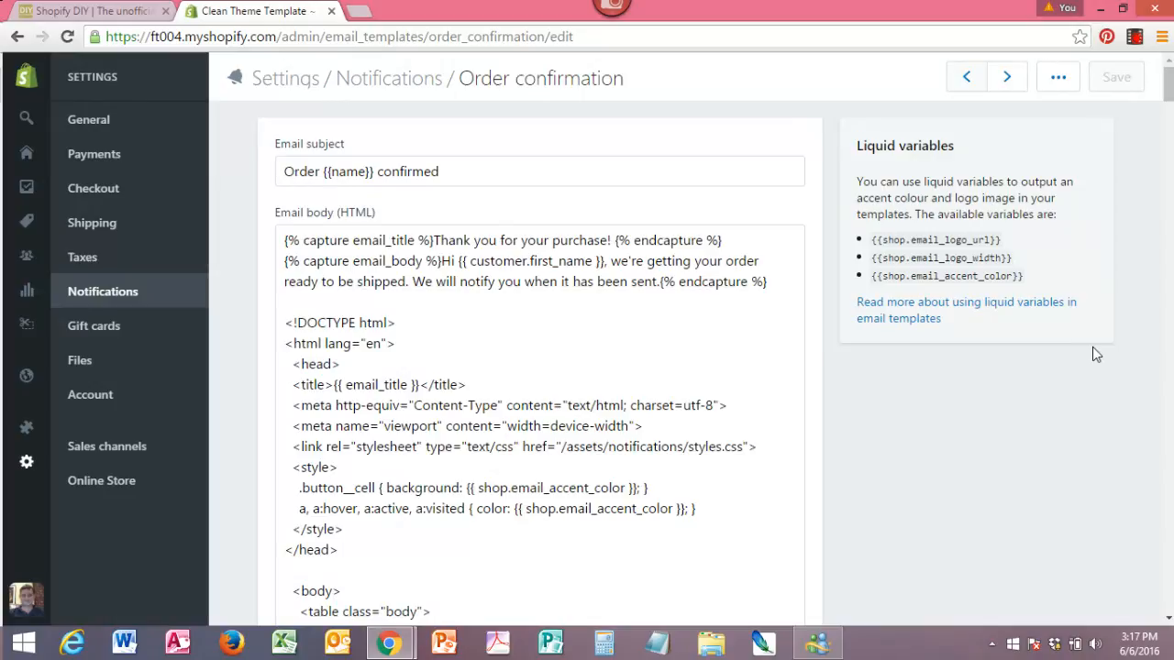
pyautogui.moveTo(1168, 90)
pyautogui.mouseDown()
pyautogui.moveTo(1168, 587)
pyautogui.moveTo(1168, 73)
pyautogui.mouseUp()
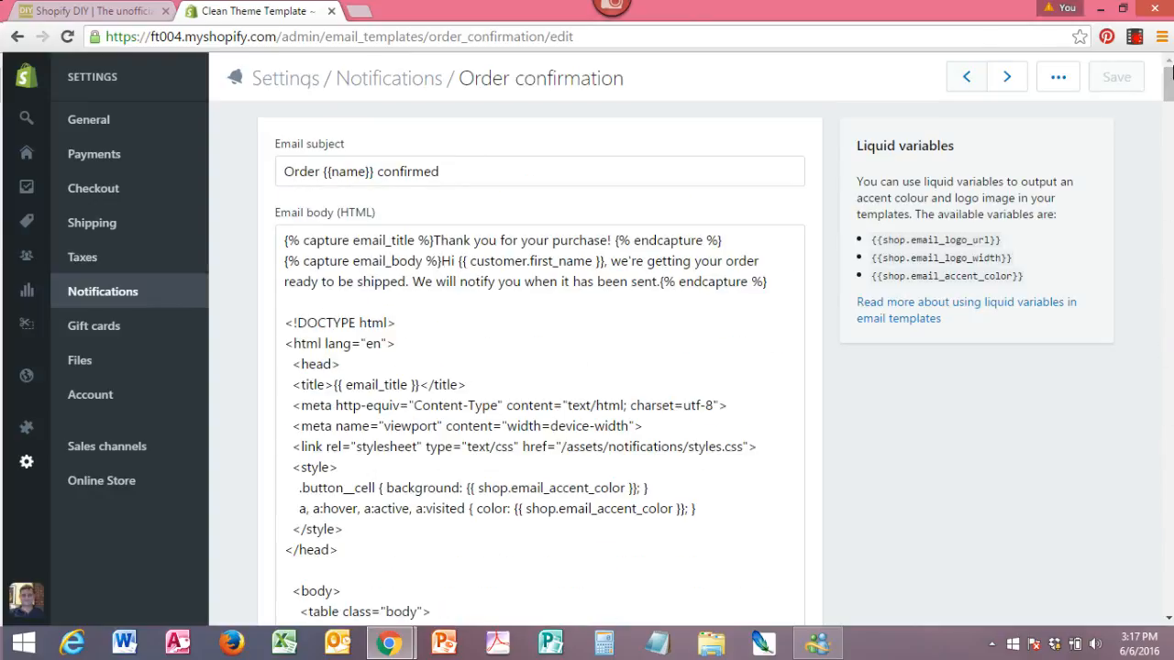
# Review the gift card expiration options, the uploaded files, and the account's plan, billing and staff settings.
pyautogui.click(108, 333)
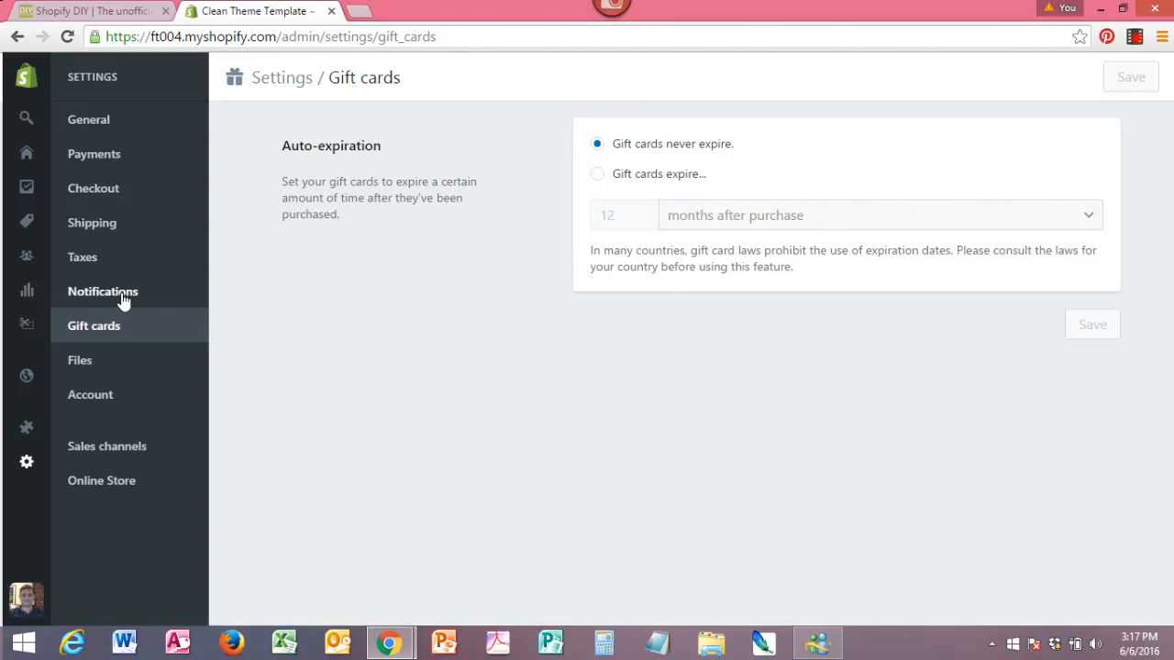
pyautogui.click(80, 362)
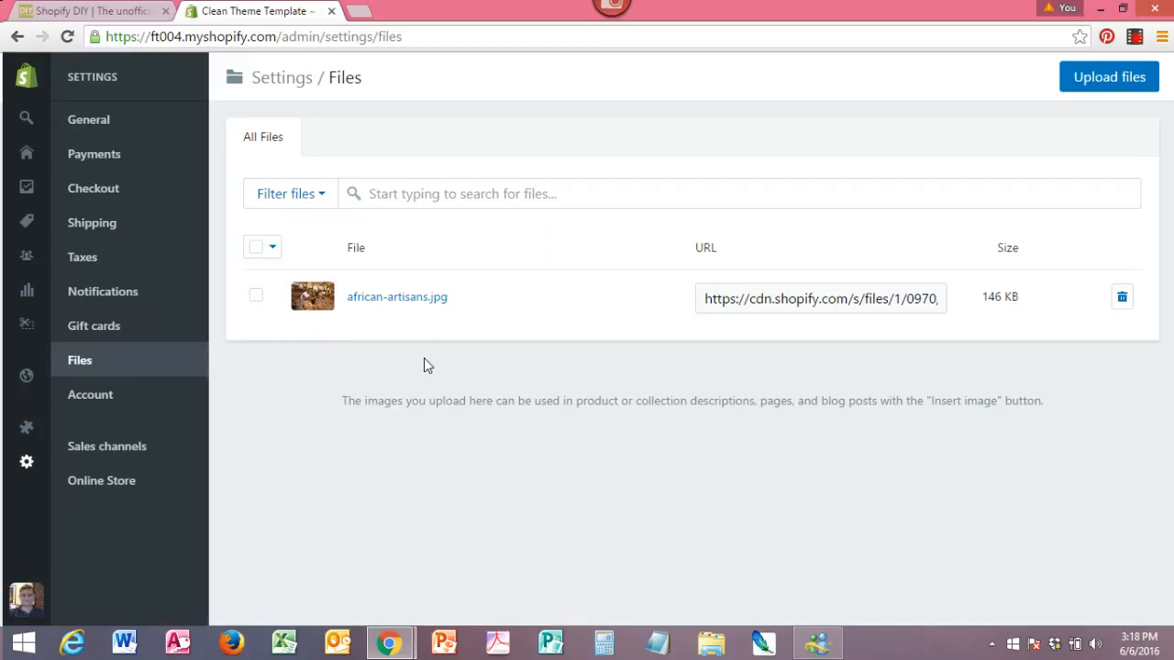
pyautogui.click(95, 400)
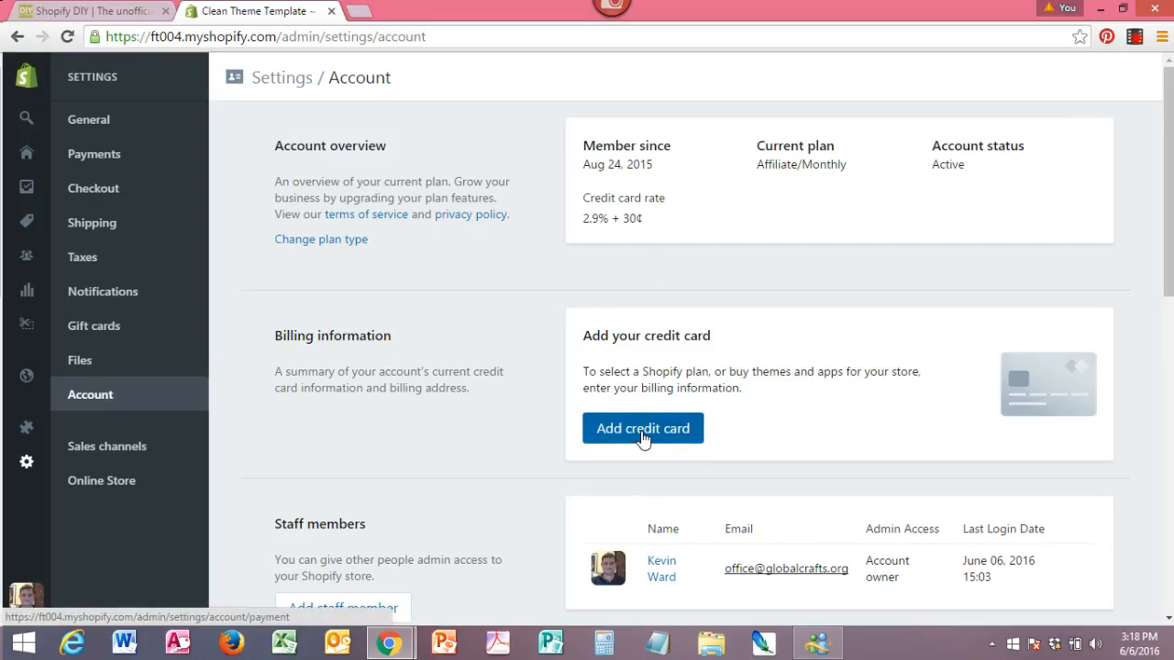
pyautogui.moveTo(1168, 195); pyautogui.dragTo(1171, 121)
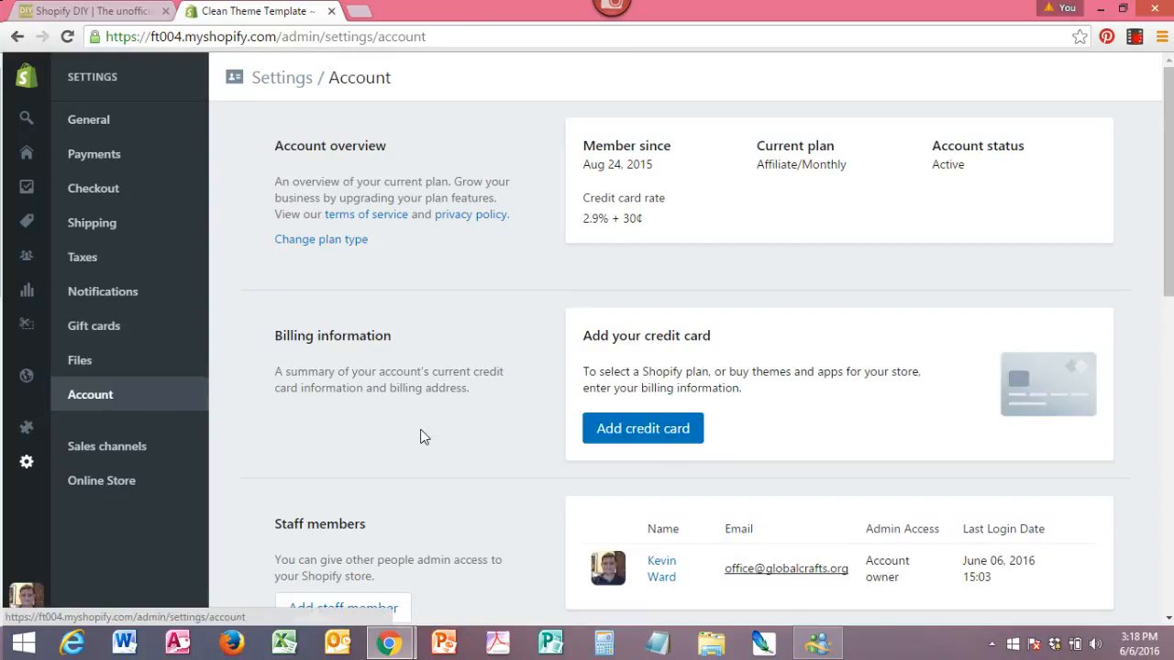
# View the Online Store preferences, and check the Domains page in the Online Store section.
pyautogui.click(88, 488)
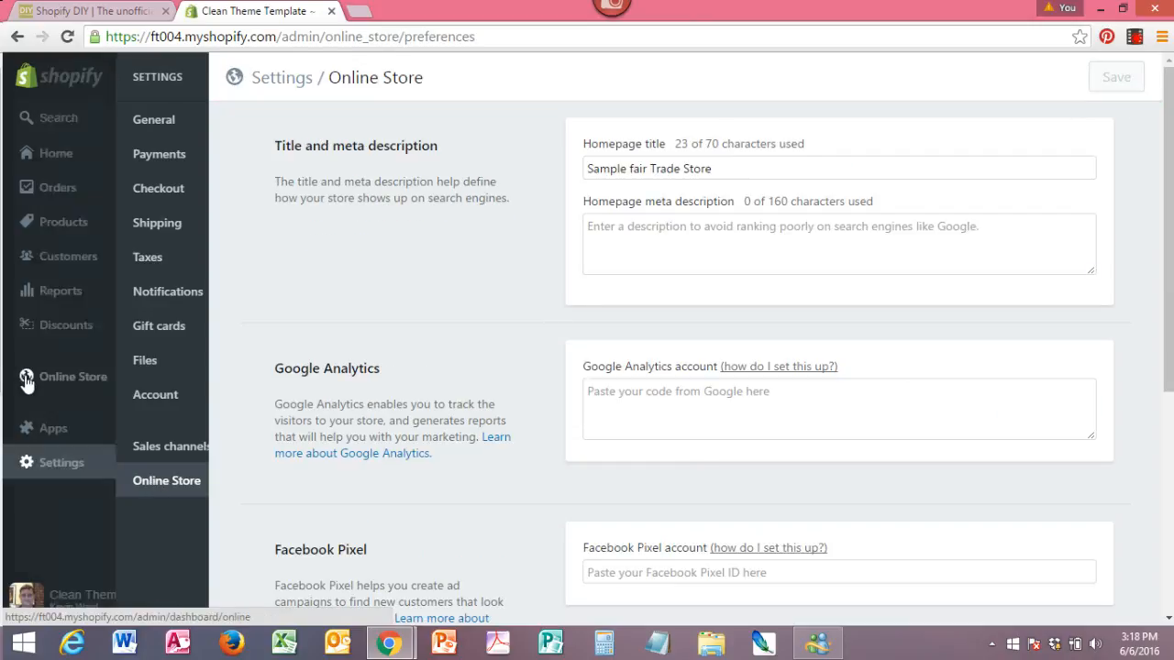
pyautogui.click(27, 382)
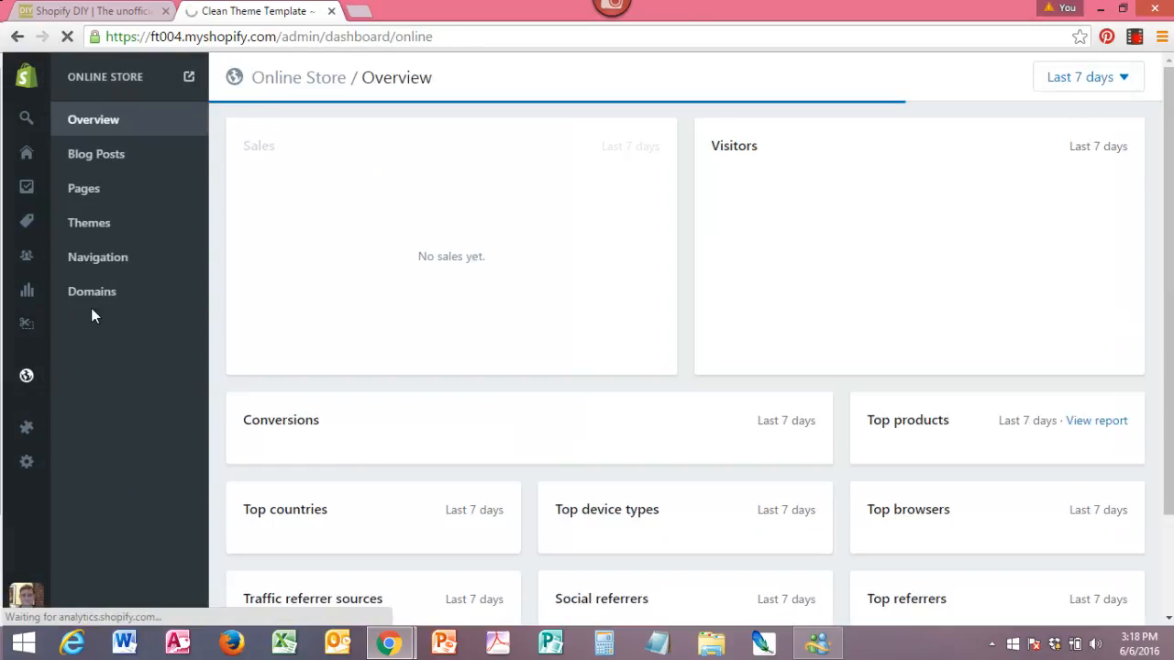
pyautogui.click(101, 302)
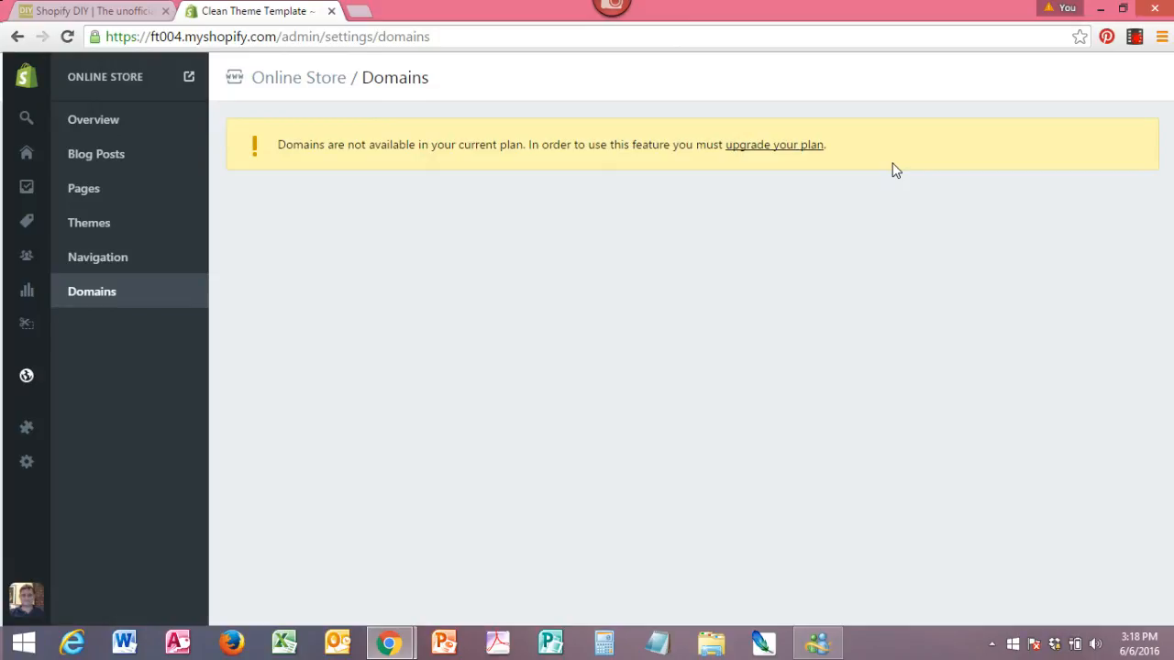
pyautogui.rightClick(1135, 43)
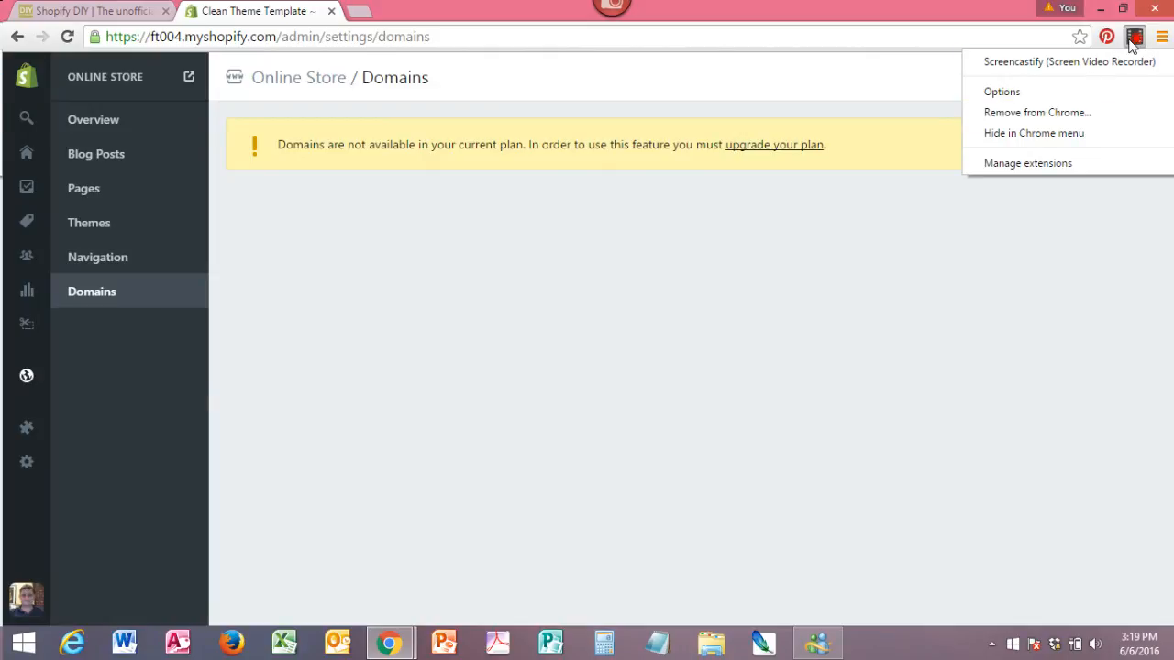
pyautogui.click(1136, 43)
pyautogui.click(1135, 43)
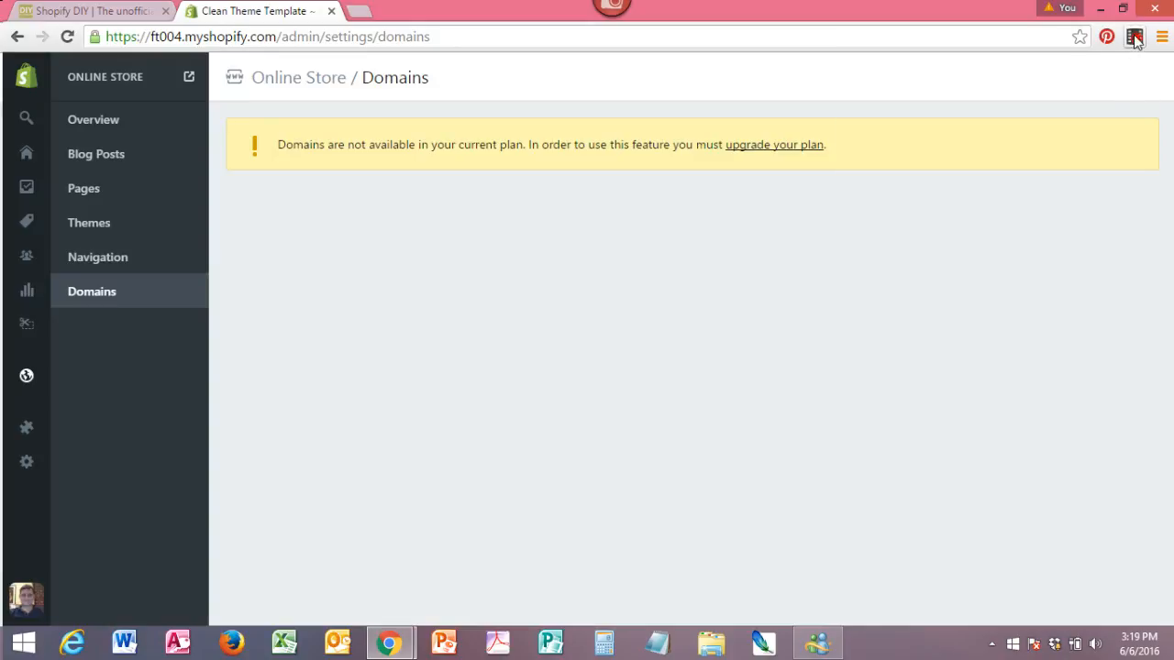
pyautogui.click(1135, 38)
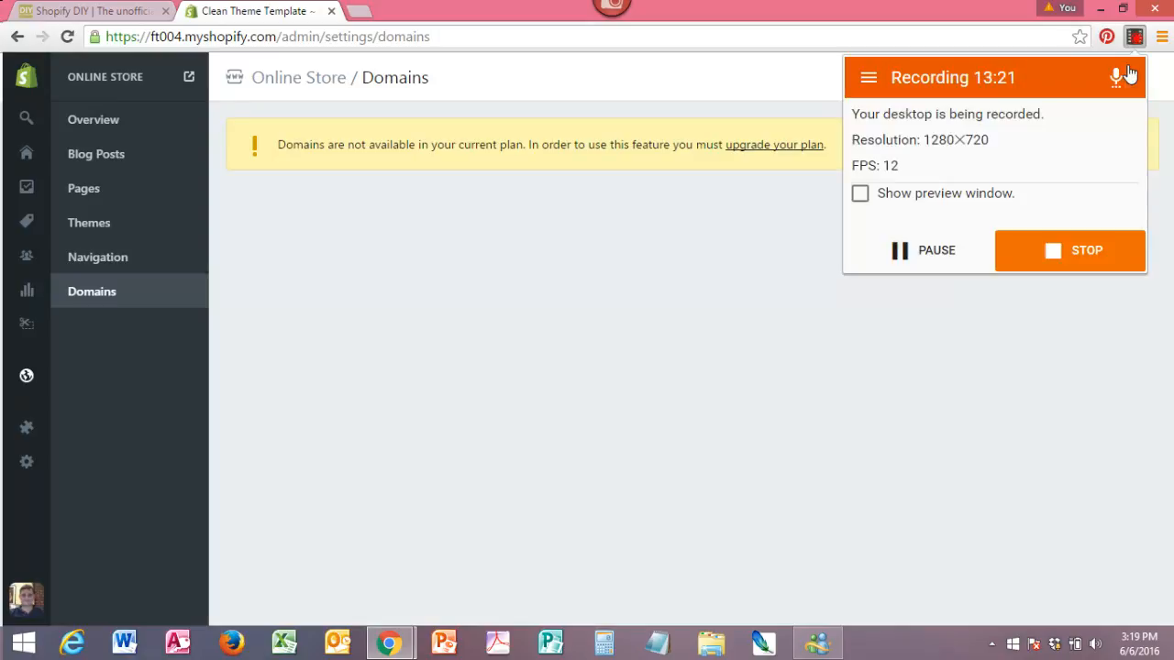